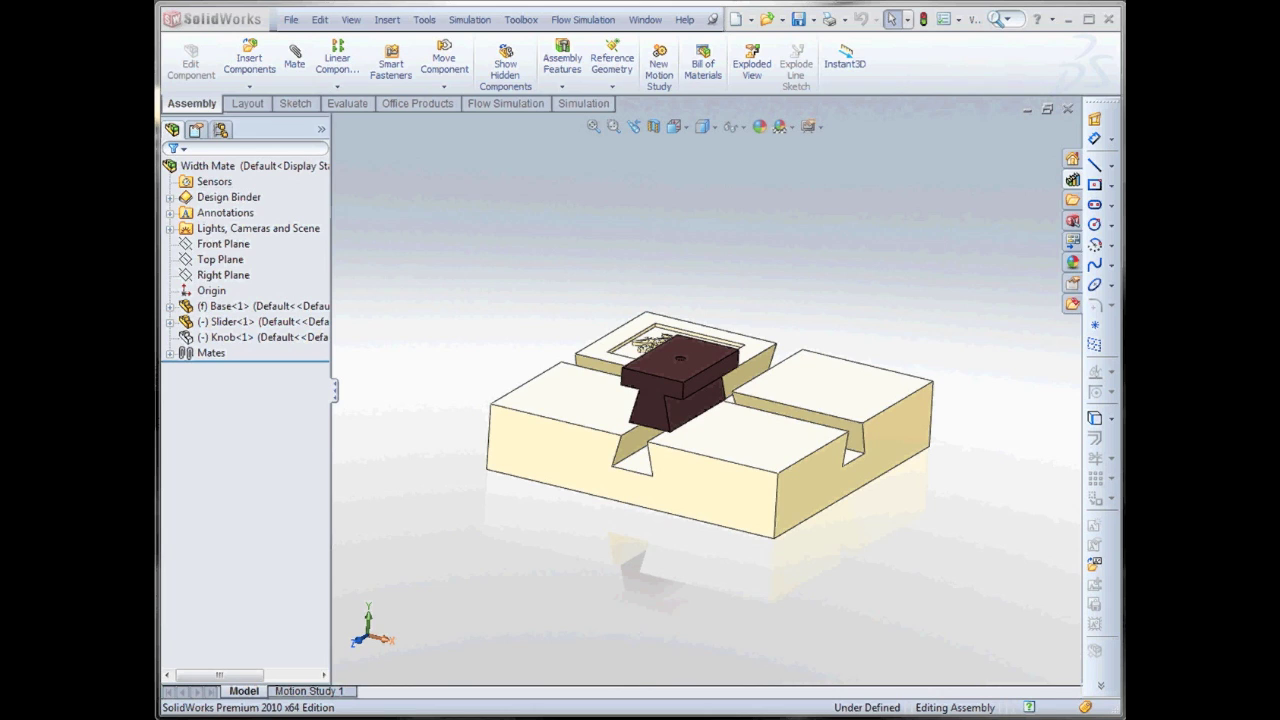
Start an advanced Width mate using the two slanted side walls of the base's dovetail slot as width selections
left_click(292, 52)
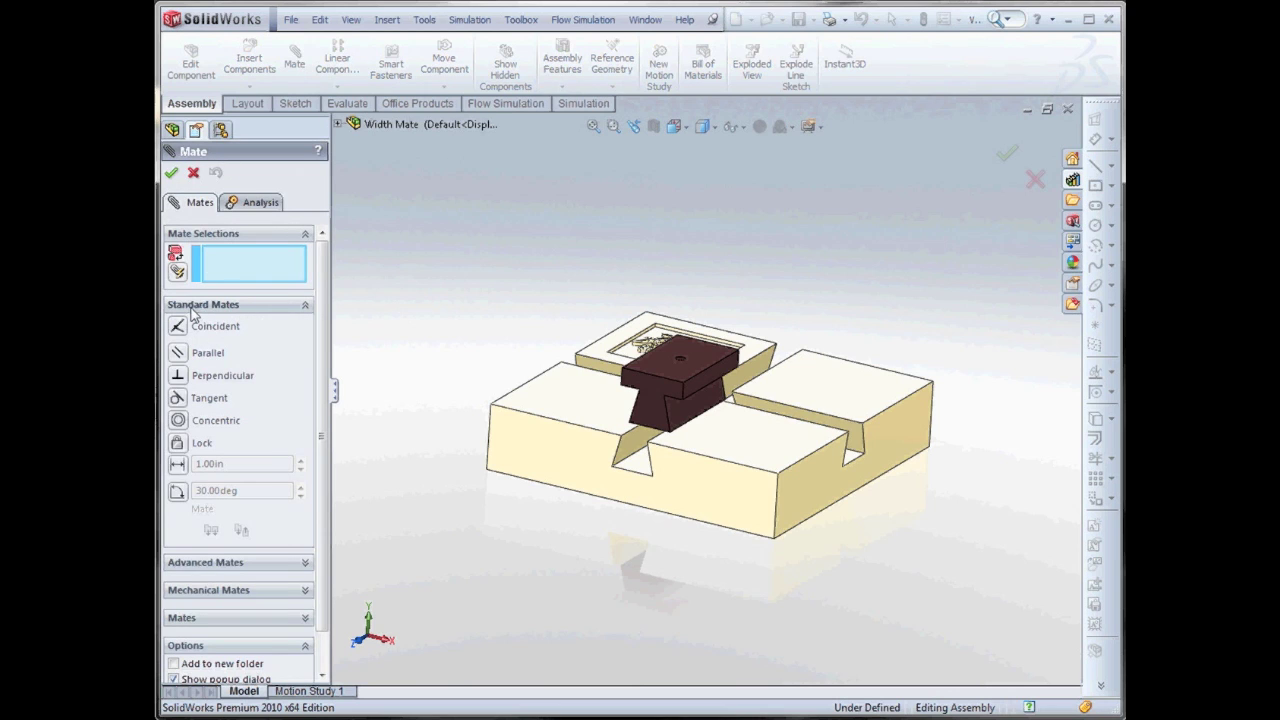
left_click(283, 307)
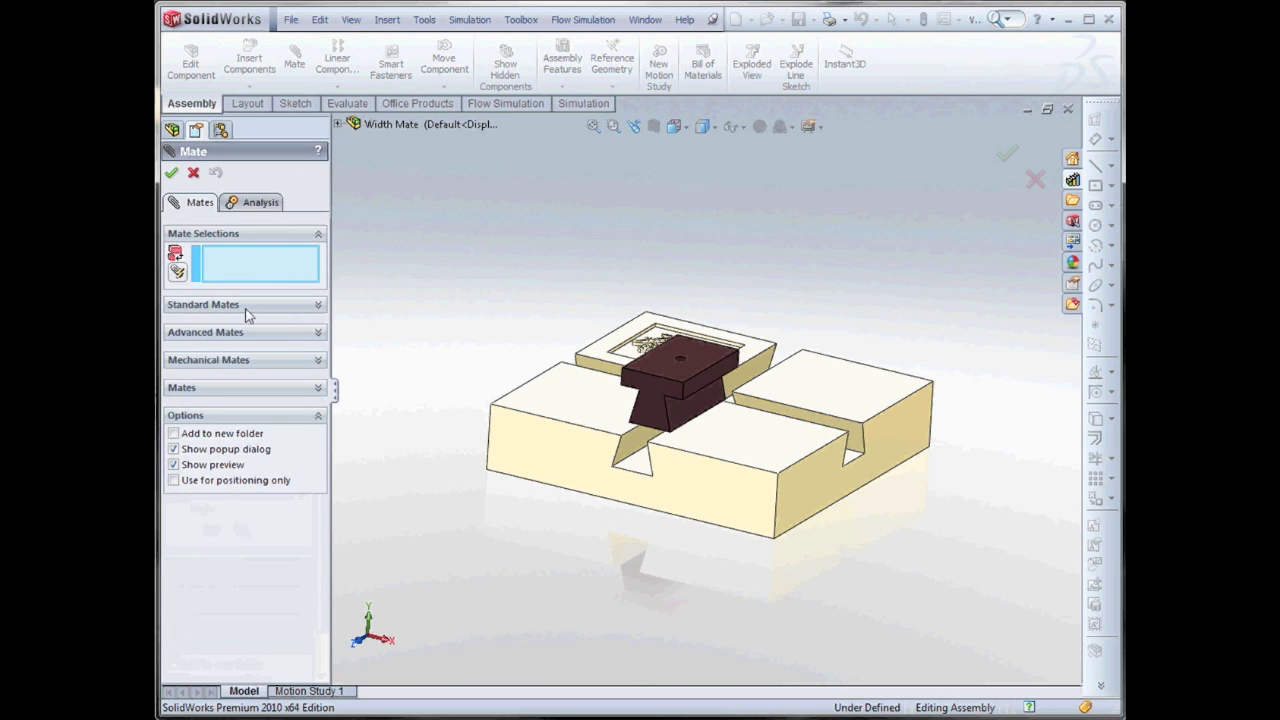
left_click(200, 334)
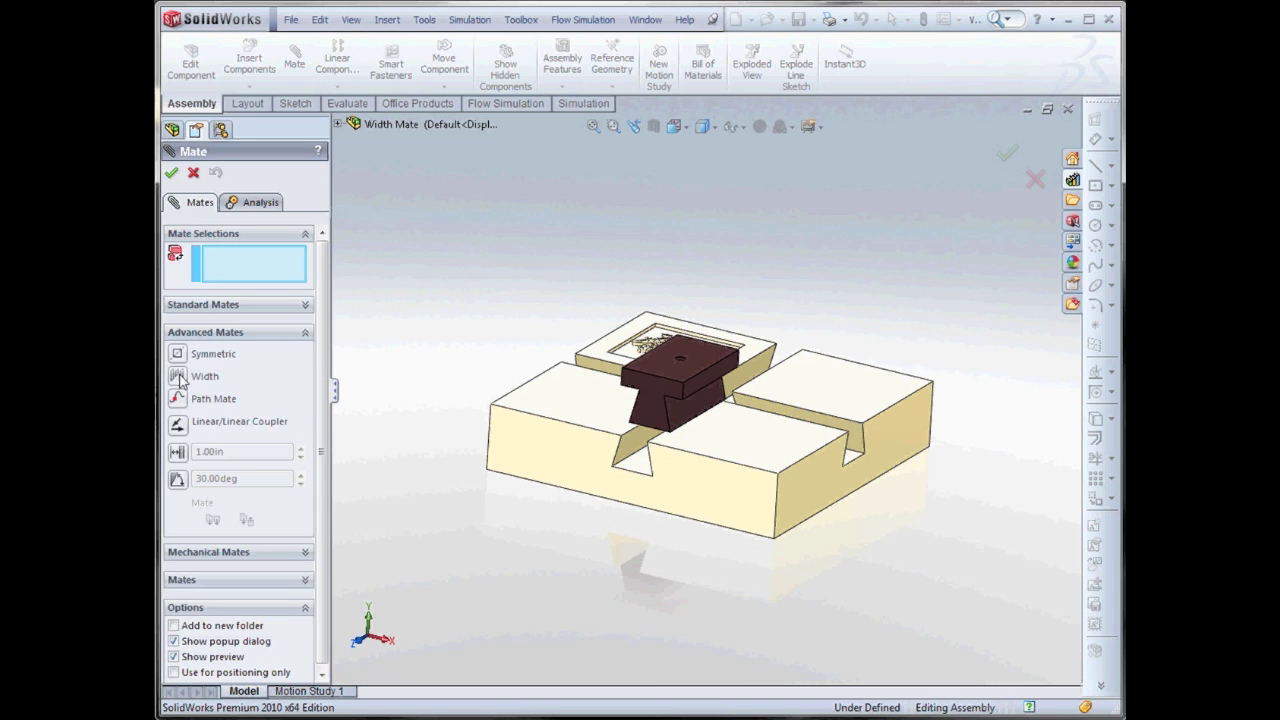
left_click(177, 376)
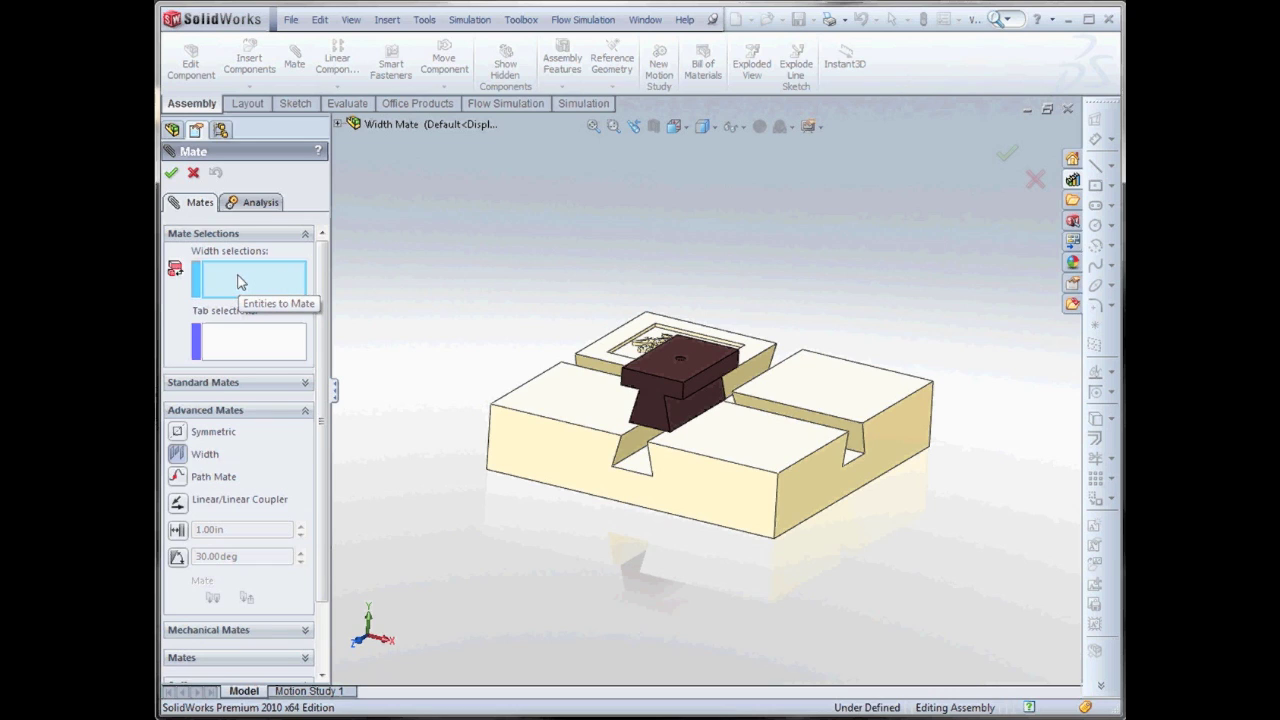
left_click(240, 345)
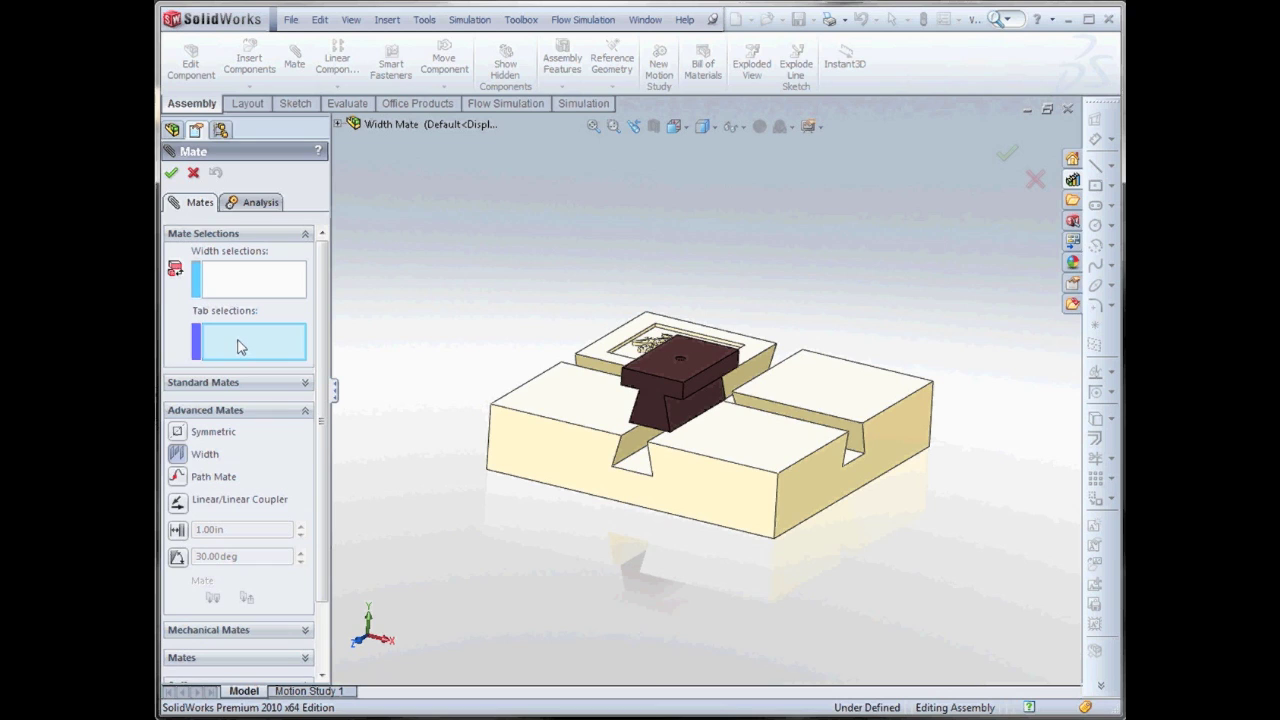
left_click(228, 280)
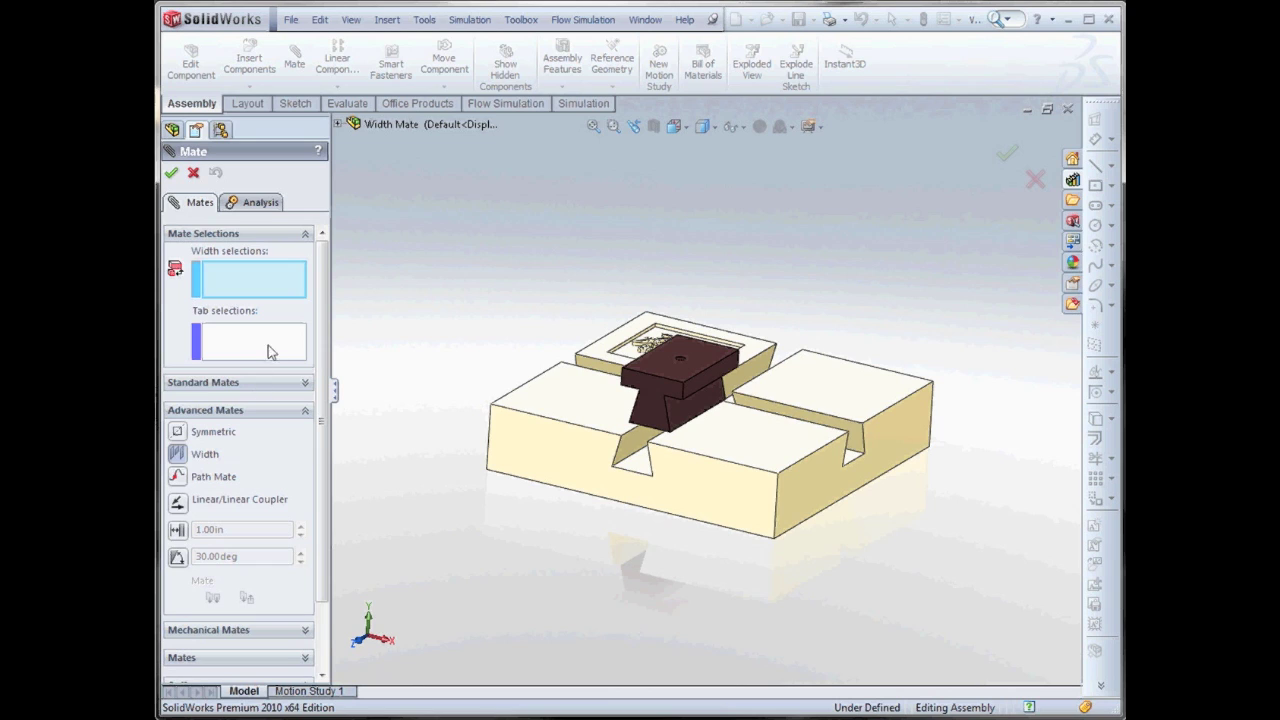
left_click(636, 452)
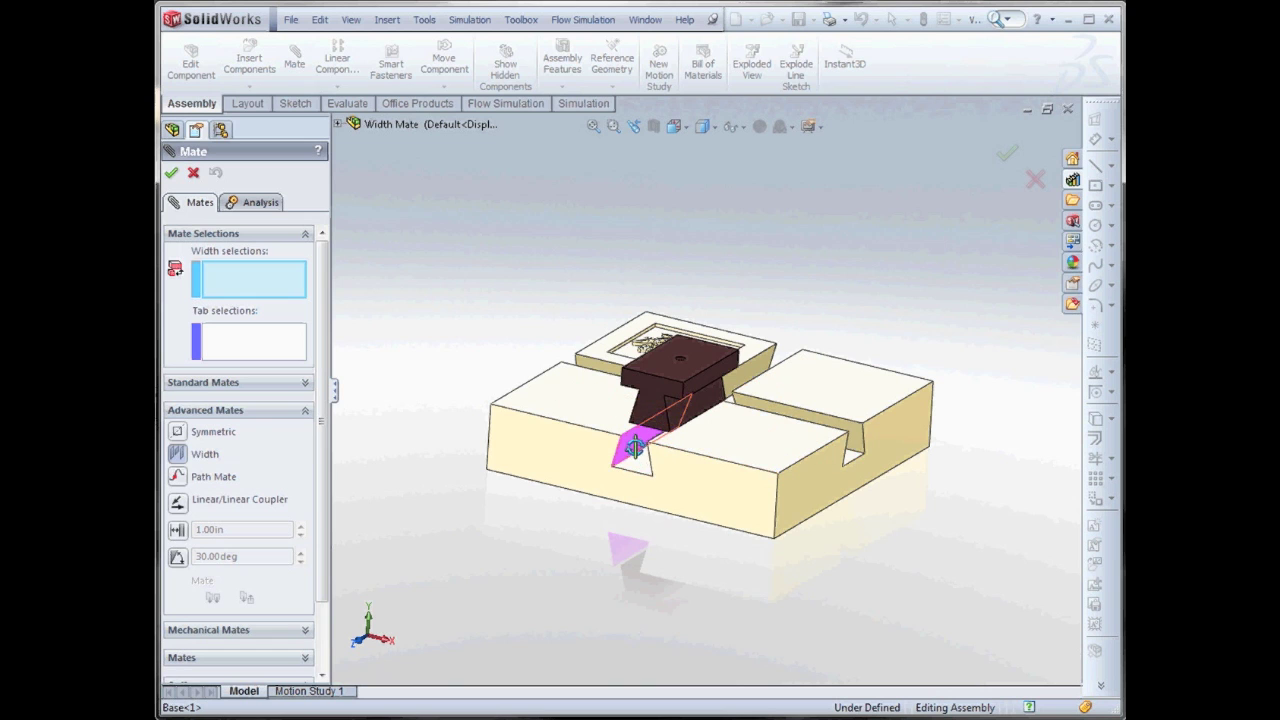
left_click(634, 445)
middle_click_drag(590, 423, 654, 400)
left_click(745, 430)
middle_click_drag(745, 430, 686, 428)
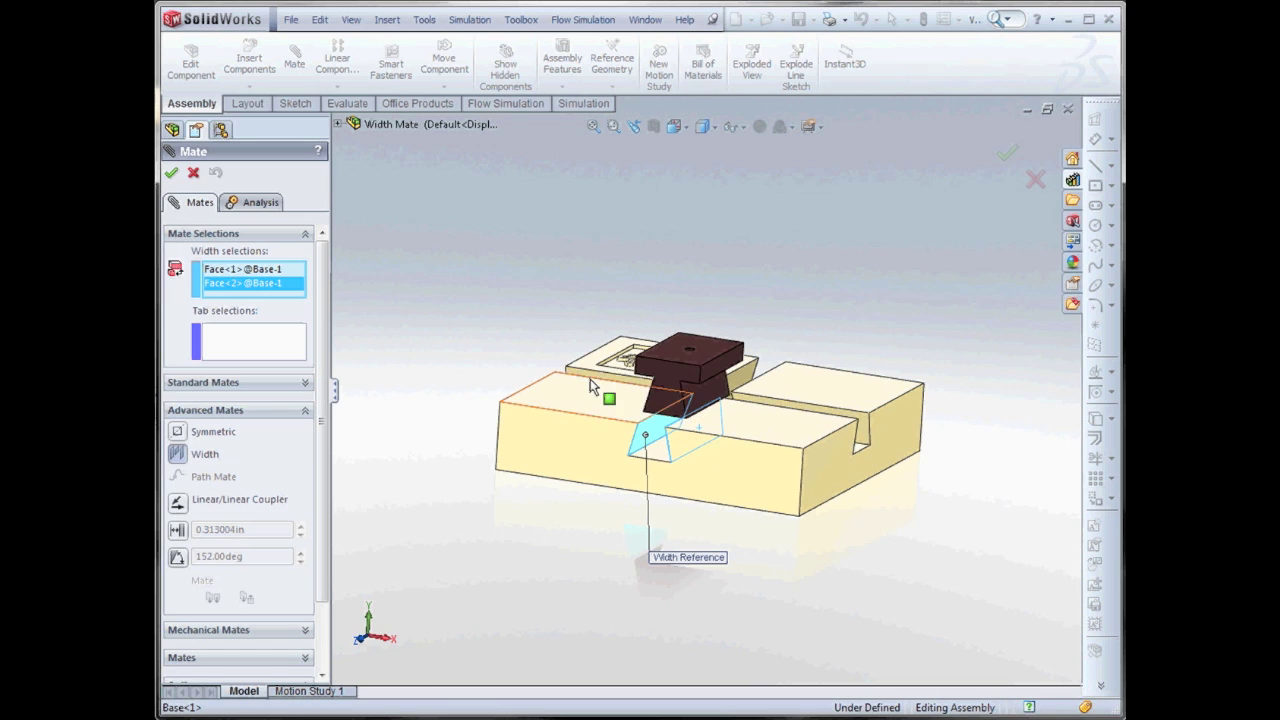
Add the slider's two slanted dovetail faces as tab selections and apply the Width mate
left_click(243, 359)
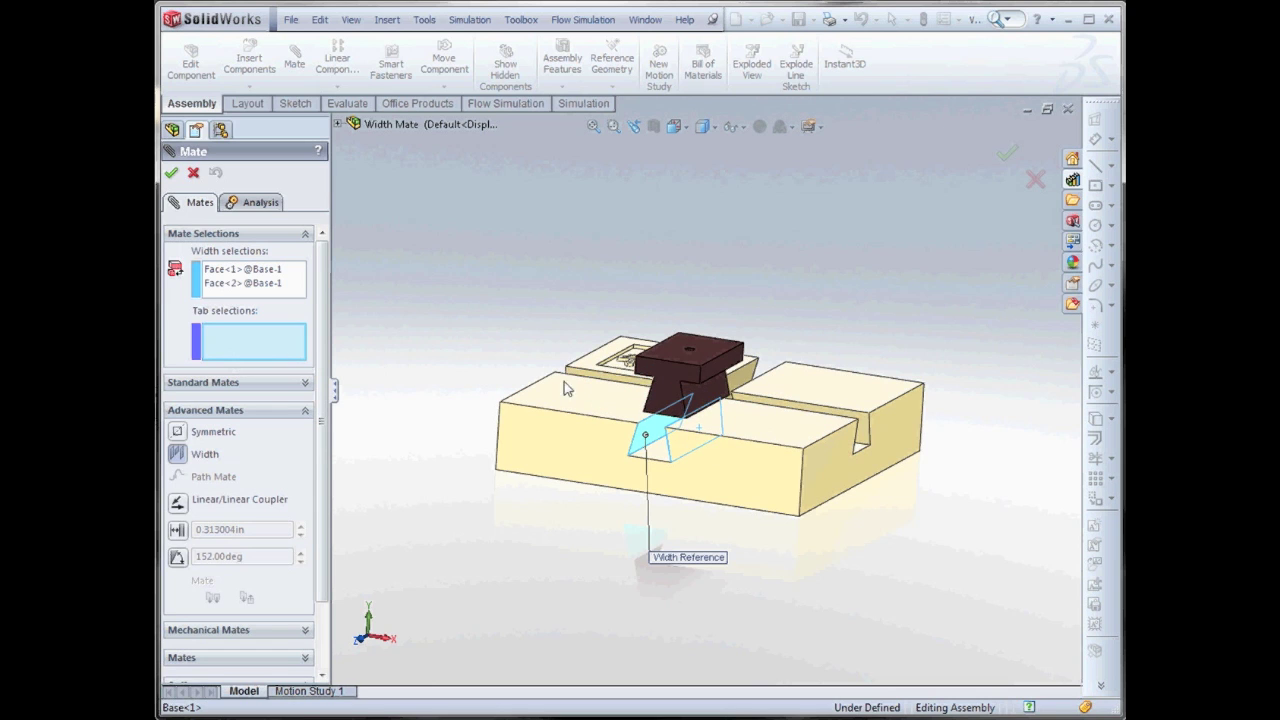
left_click(676, 400)
middle_click_drag(676, 400, 728, 402)
left_click(700, 382)
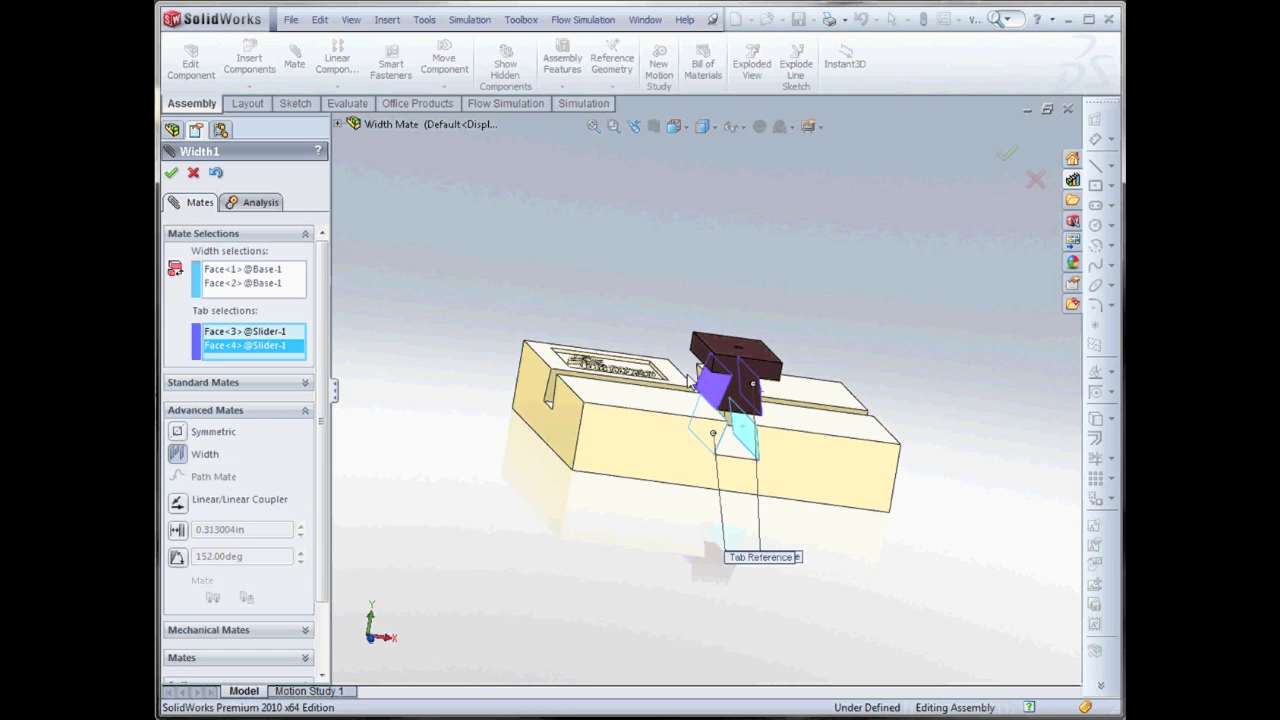
left_click(171, 173)
Mate the slider's bottom face coincident with the floor of the base's slot, test the slider's movement and finish mating
middle_click_drag(600, 252, 533, 262)
middle_click_drag(660, 350, 660, 478)
left_click(676, 393)
left_click(670, 490)
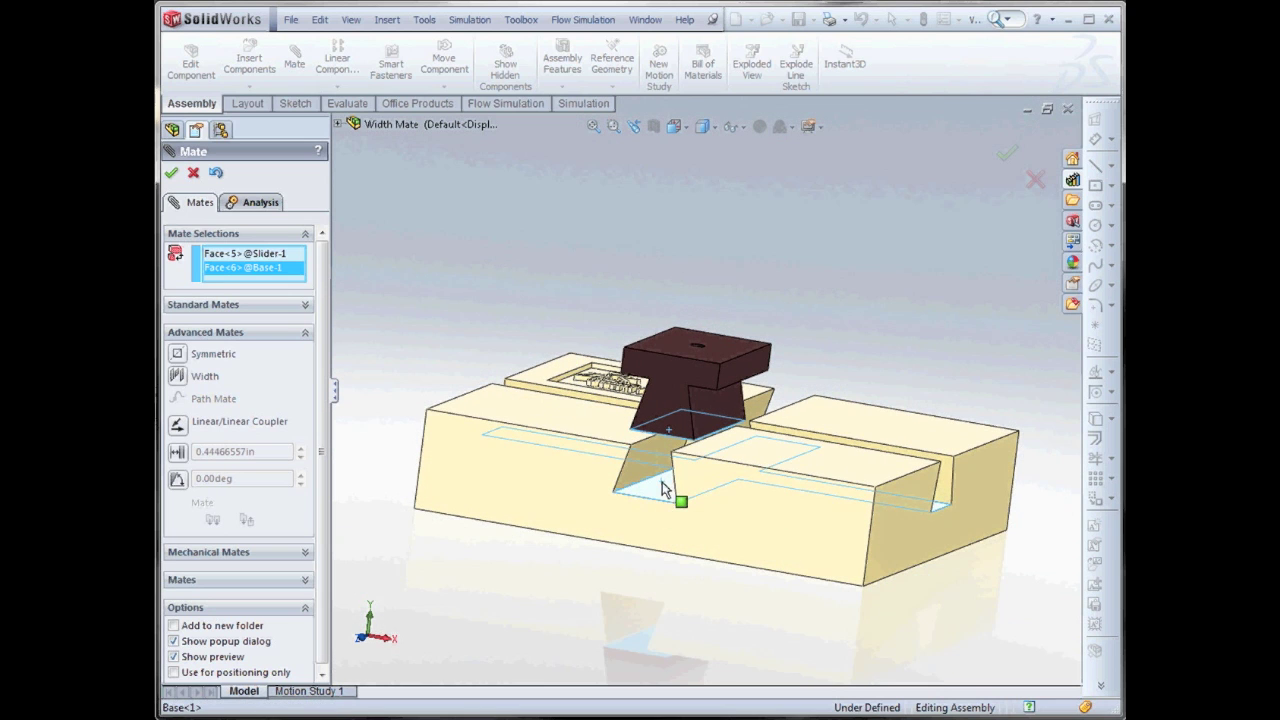
left_click(224, 305)
left_click(179, 326)
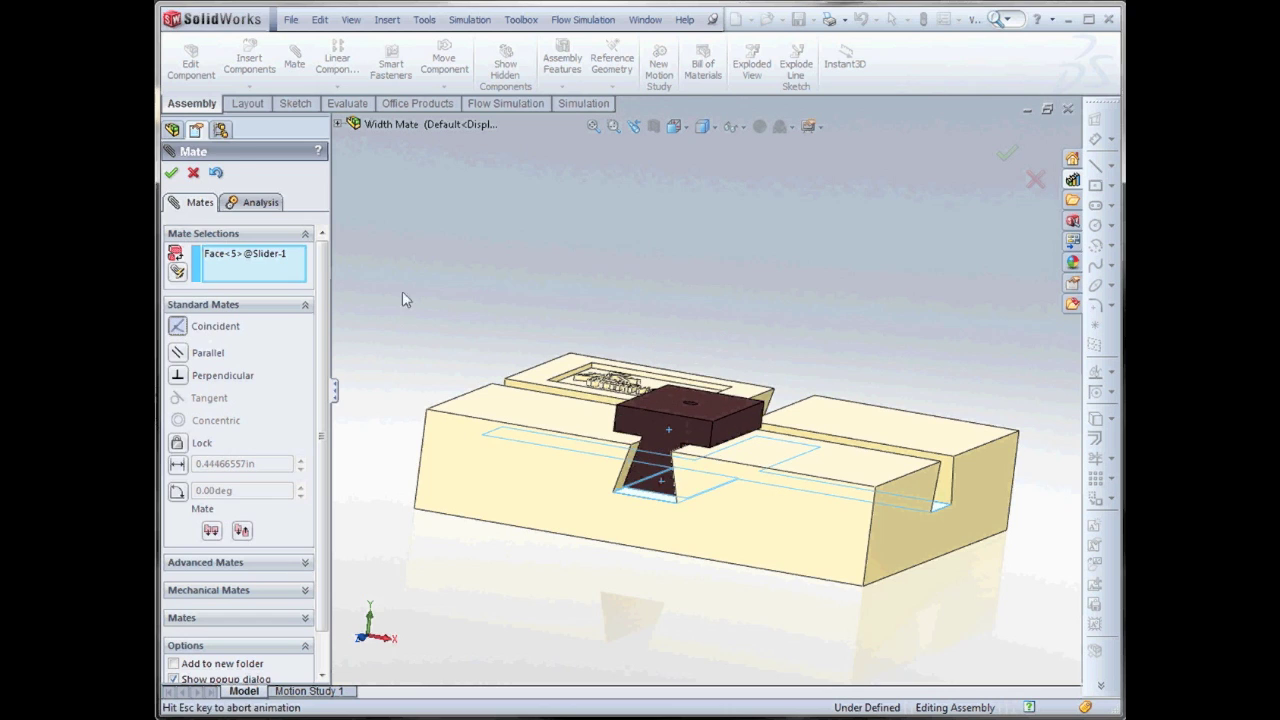
left_click(171, 173)
mouse_move(667, 418)
left_mouse_down()
mouse_move(726, 398)
mouse_move(657, 423)
mouse_move(722, 366)
mouse_move(652, 404)
left_mouse_up()
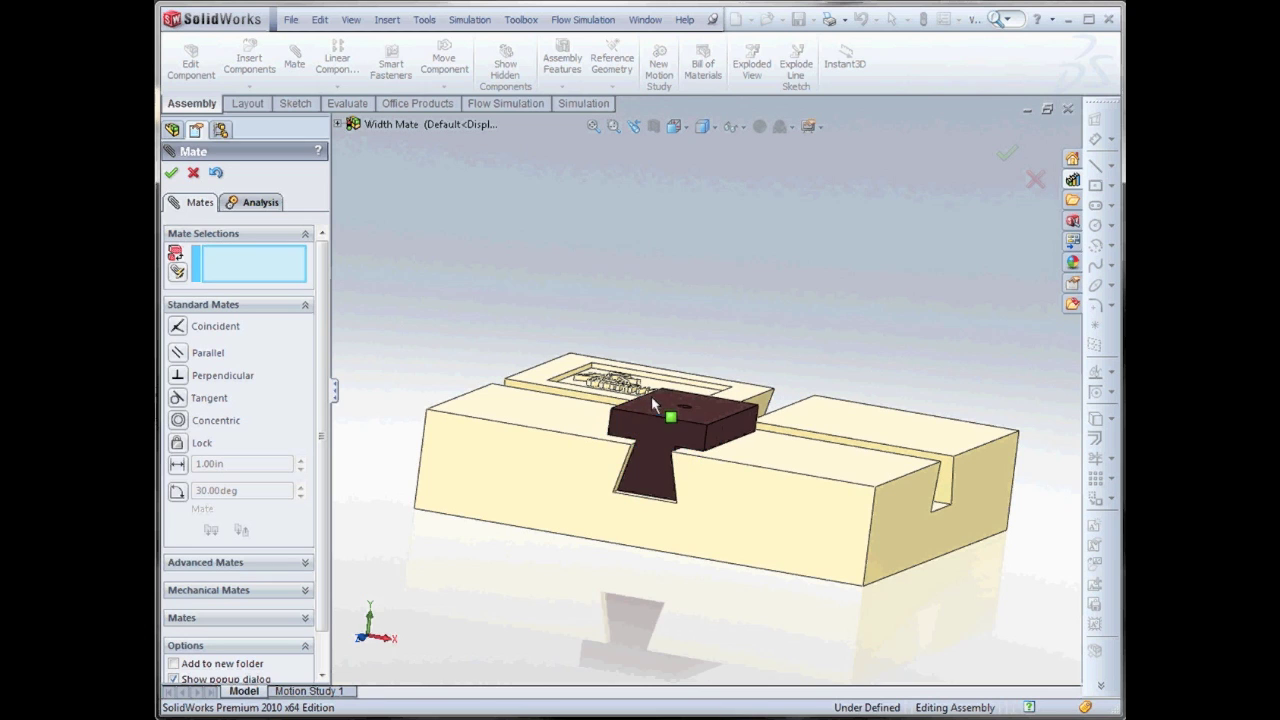
left_click(171, 174)
Place a second copy of the slider in the assembly and turn the model to show the base's underside
middle_click_drag(560, 280, 591, 283)
left_click_drag(642, 430, 652, 617)
middle_click_drag(700, 650, 716, 221)
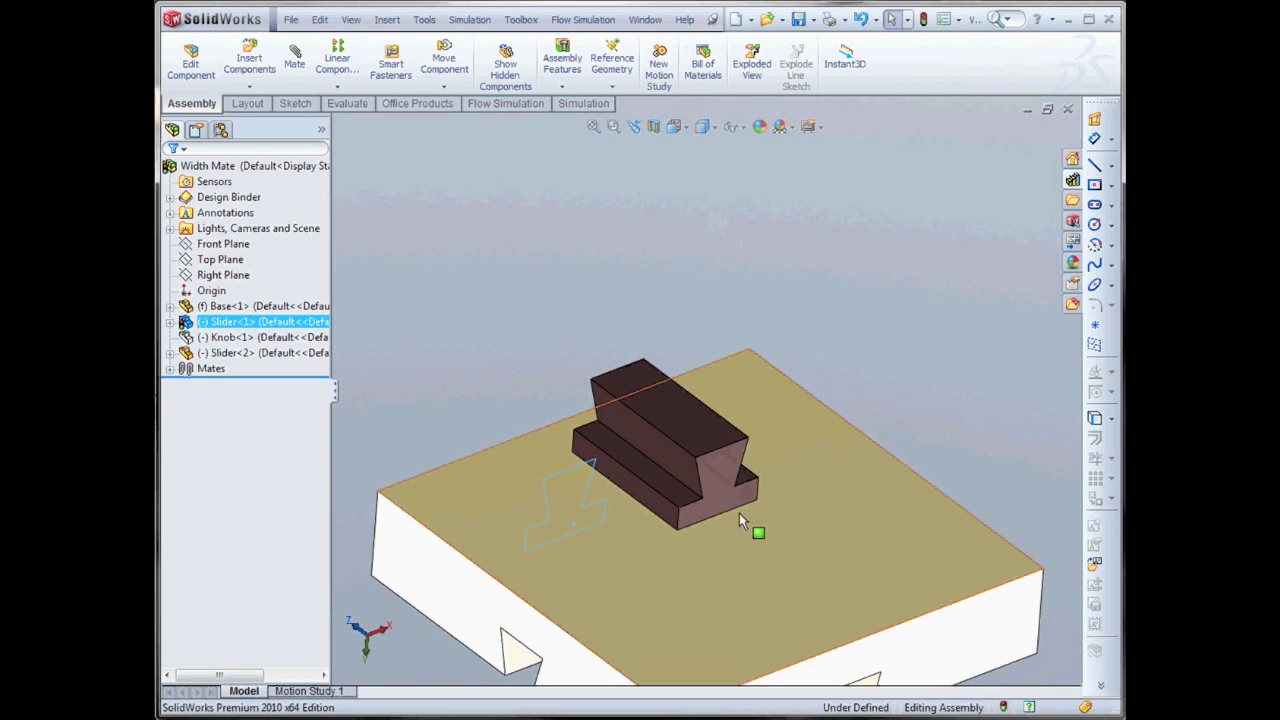
scroll(740, 510, "up", 2)
middle_click_drag(738, 516, 706, 427, "ctrl")
scroll(706, 427, "down", 1)
left_click(655, 415)
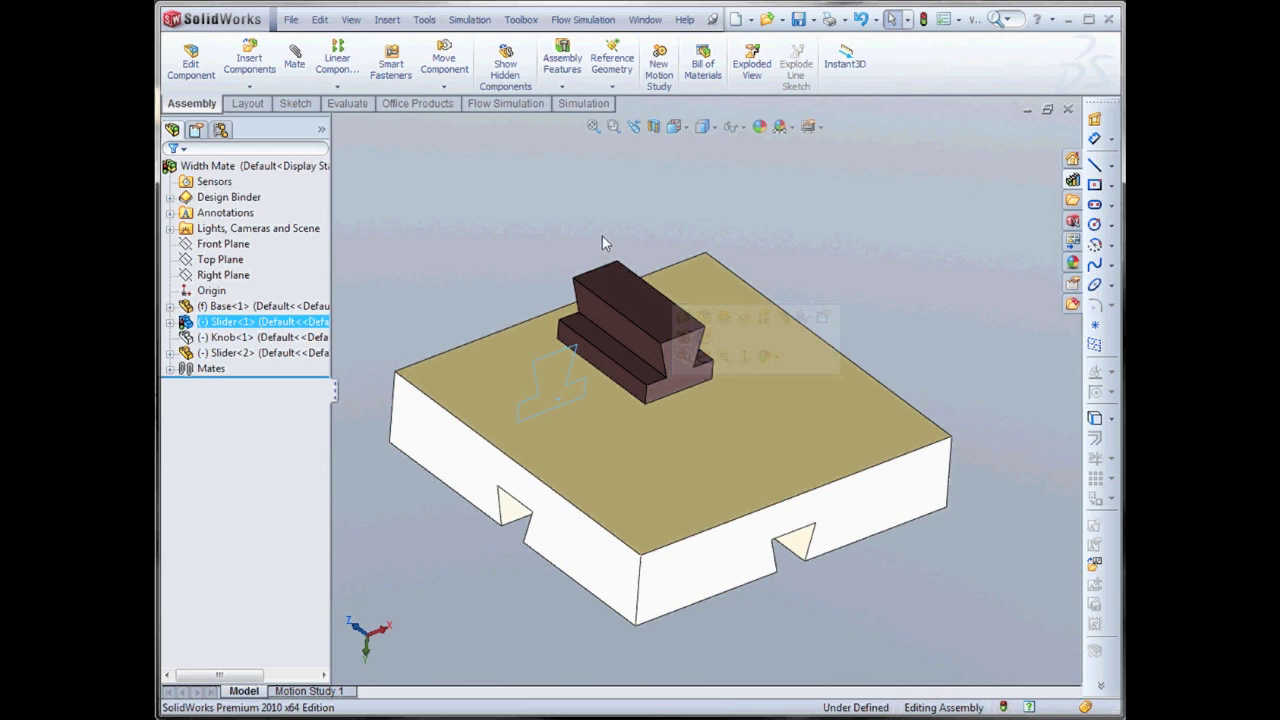
middle_click_drag(537, 257, 528, 233)
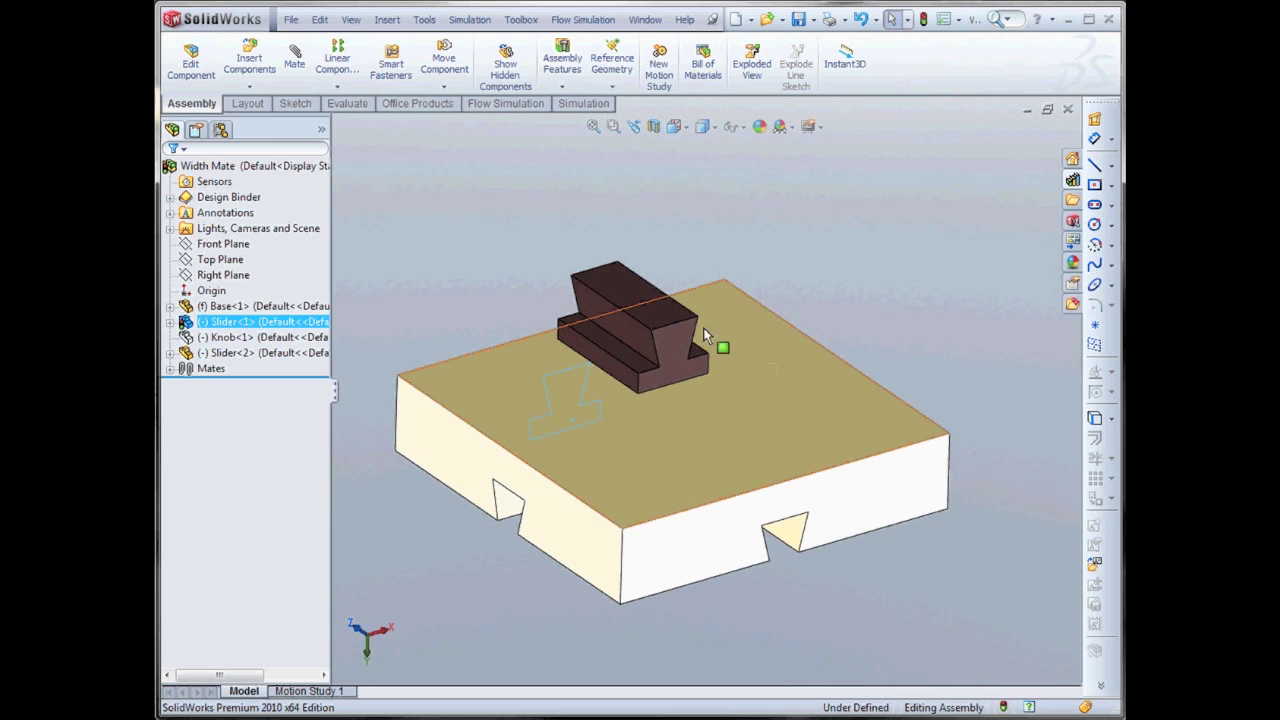
Clear the preselected face and mate the slider copy's wide flat face with the hole coincident to the base's underside
left_click(294, 60)
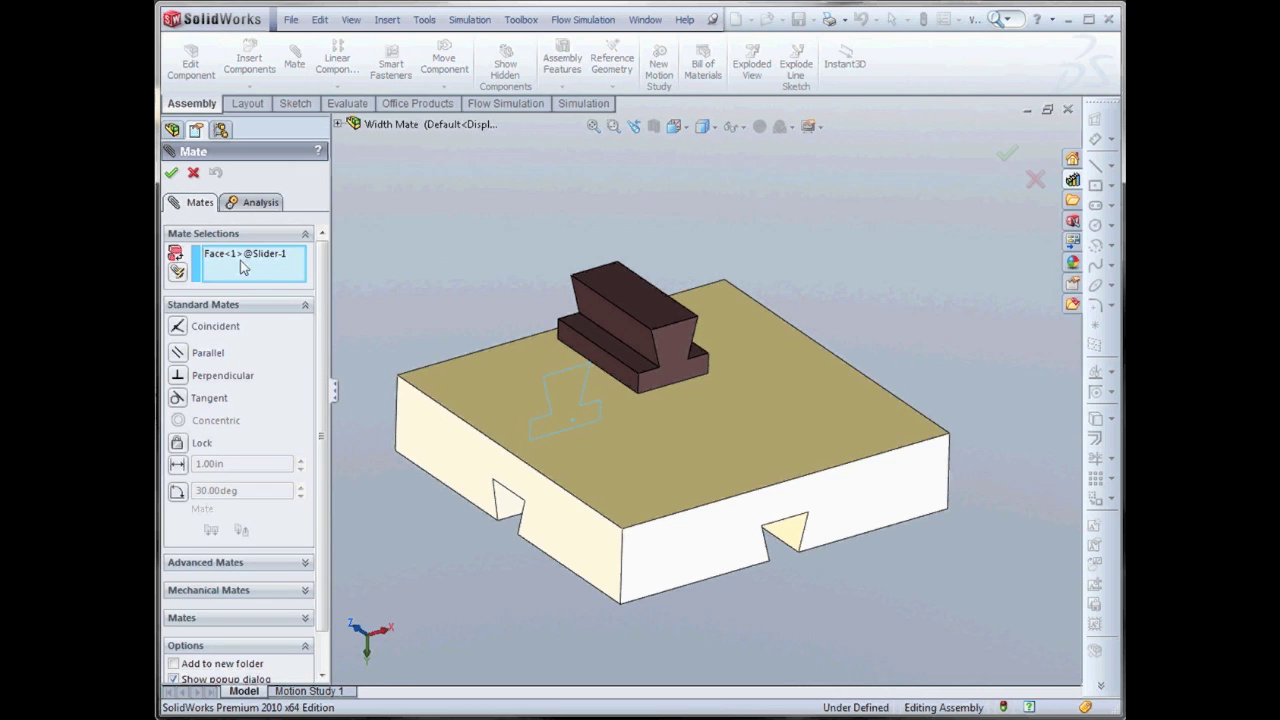
mouse_move(617, 302)
left_mouse_down()
mouse_move(660, 303)
mouse_move(613, 294)
mouse_move(617, 281)
left_mouse_up()
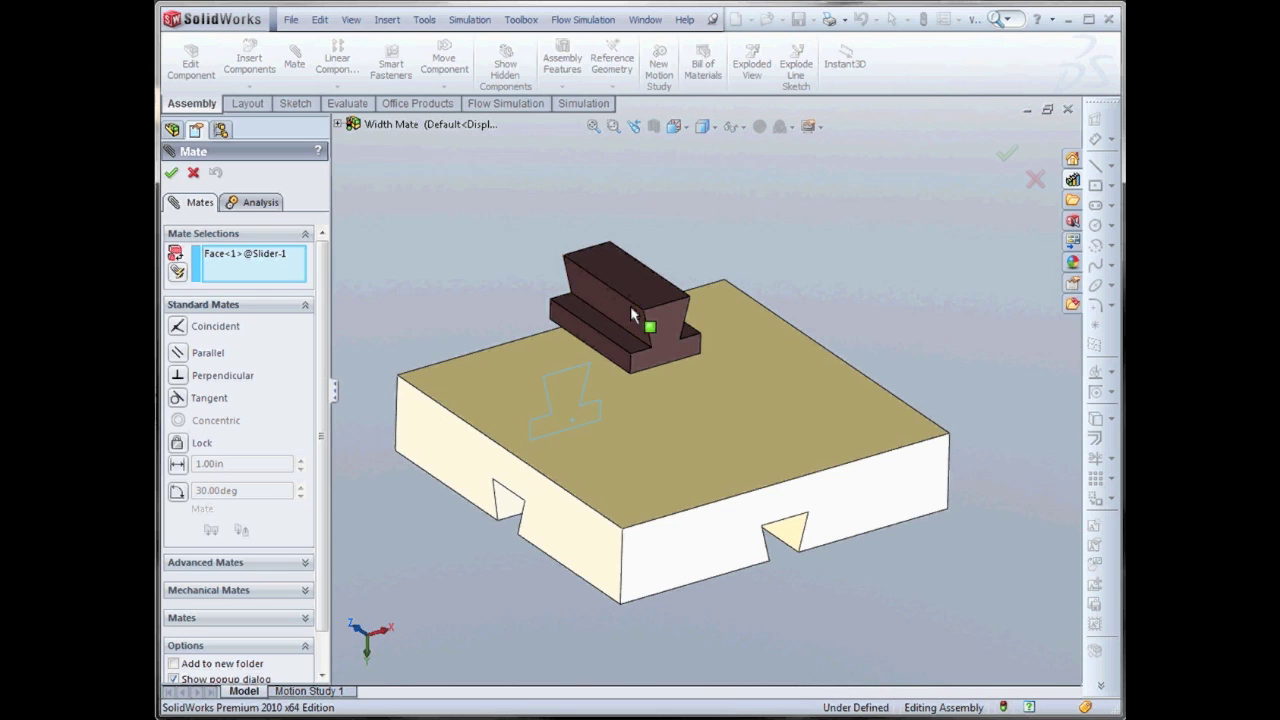
middle_click_drag(630, 305, 641, 281)
right_click(224, 258)
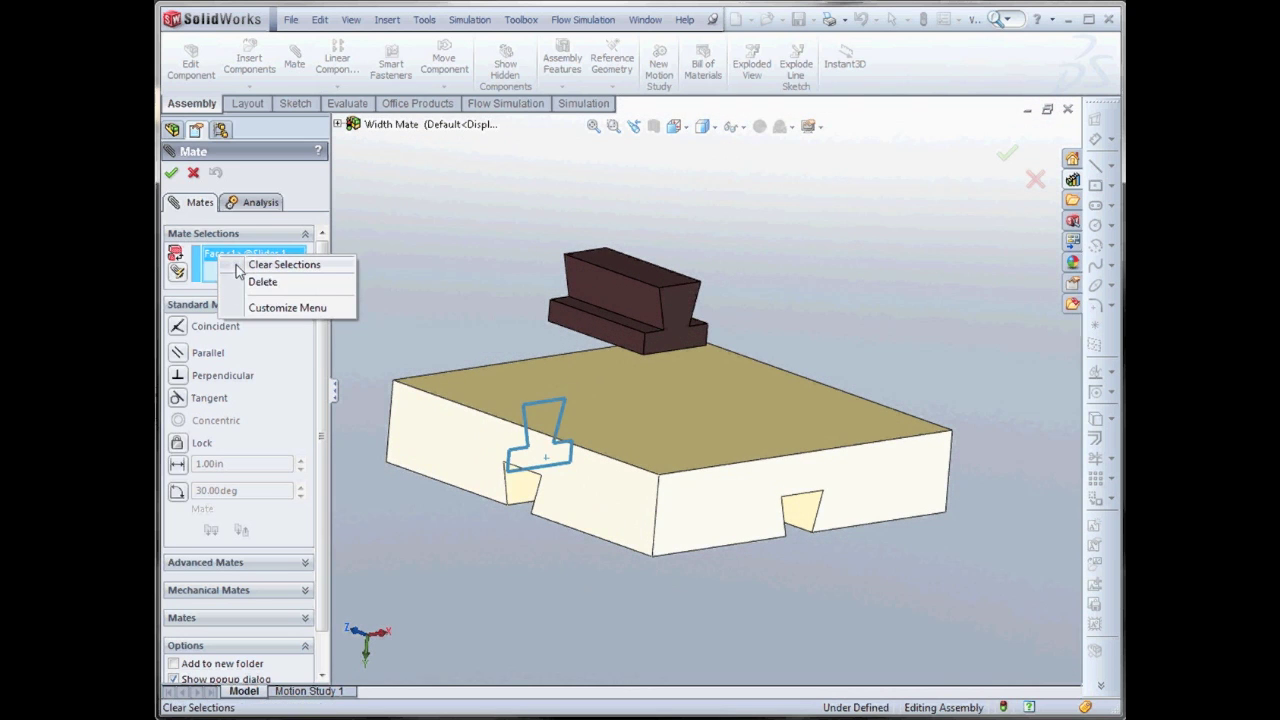
left_click(268, 263)
middle_click_drag(453, 274, 429, 237)
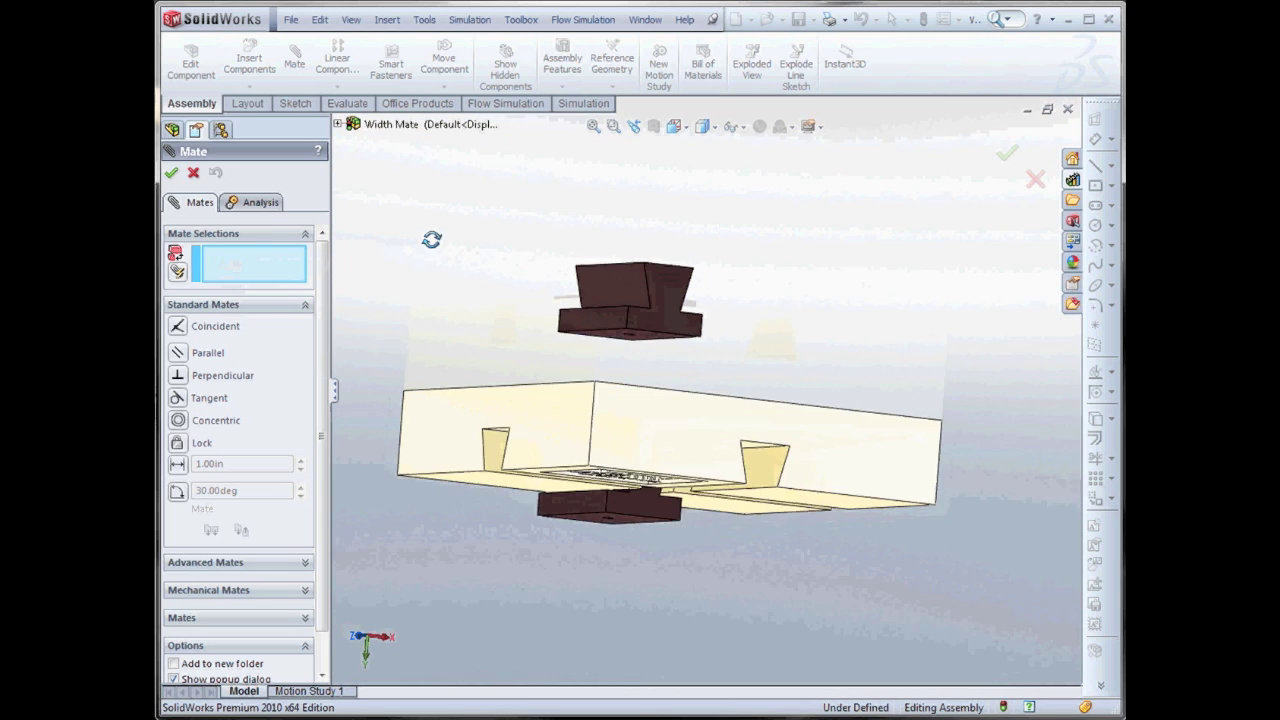
left_click(623, 341)
middle_click_drag(623, 341, 598, 394)
left_click(598, 394)
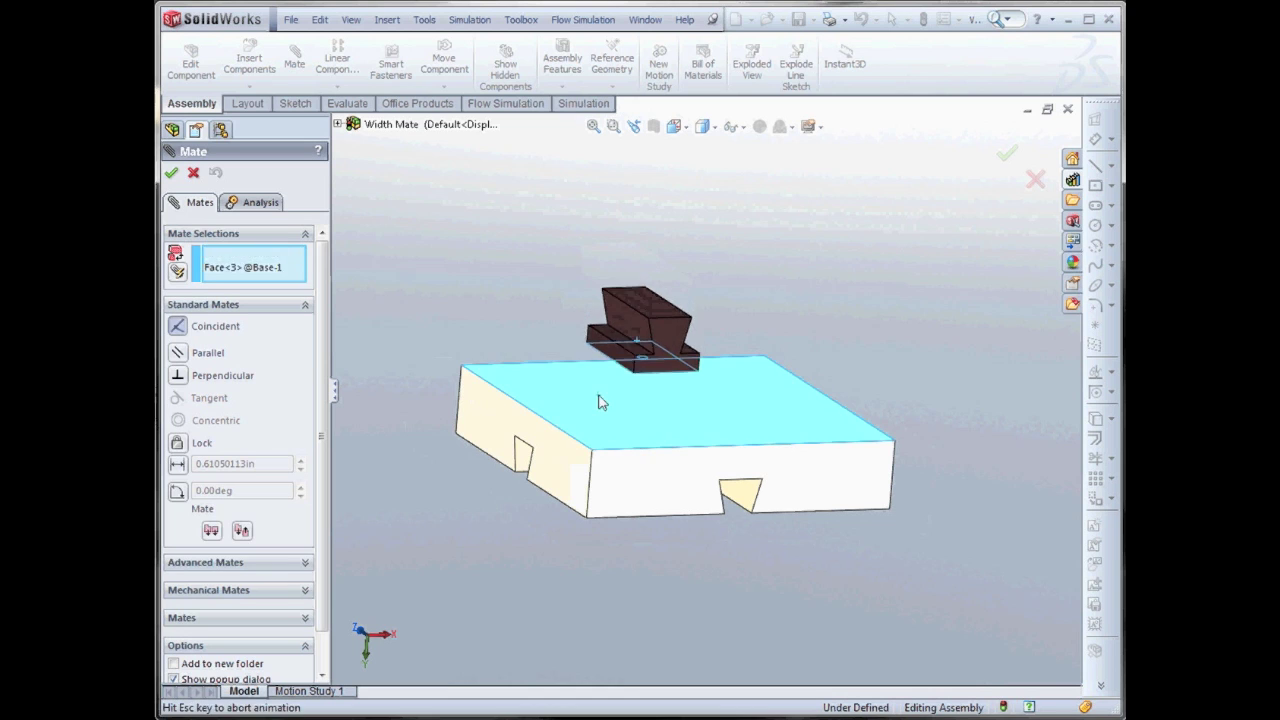
left_click(171, 172)
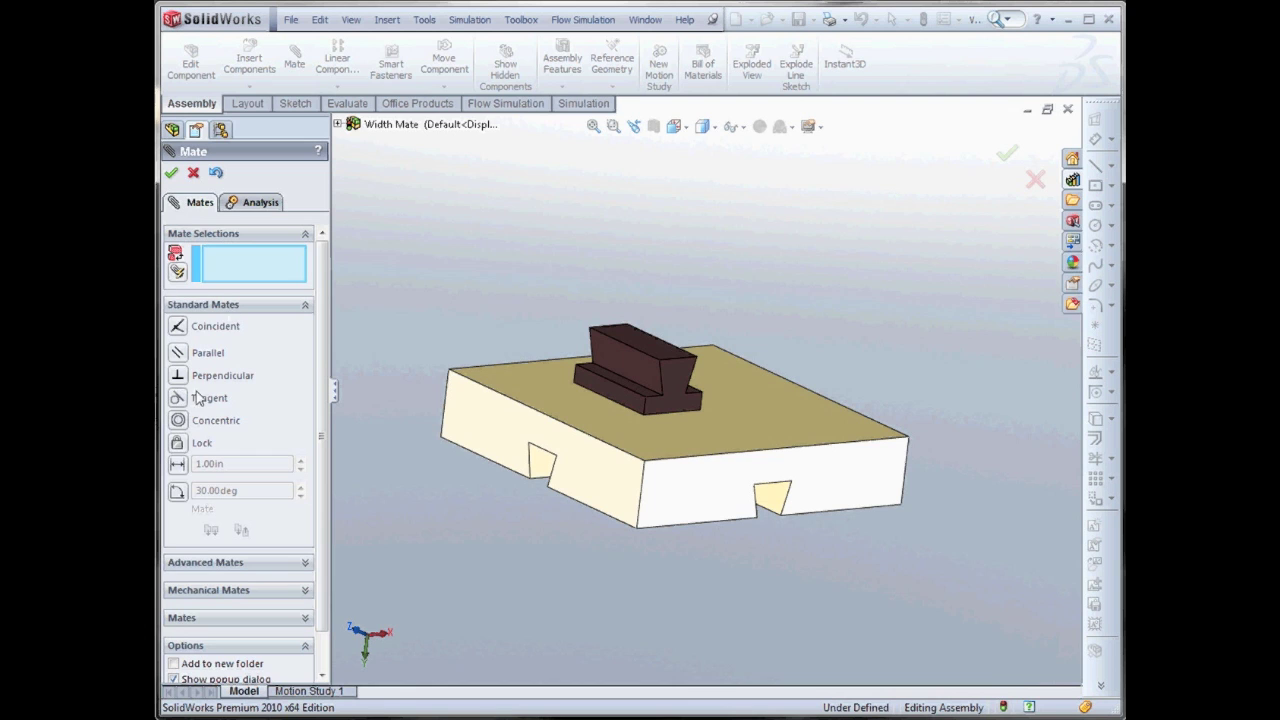
Start a Width mate with the base side face parallel to the slider copy's ends and its opposite face as width selections
left_click(217, 565)
left_click(180, 371)
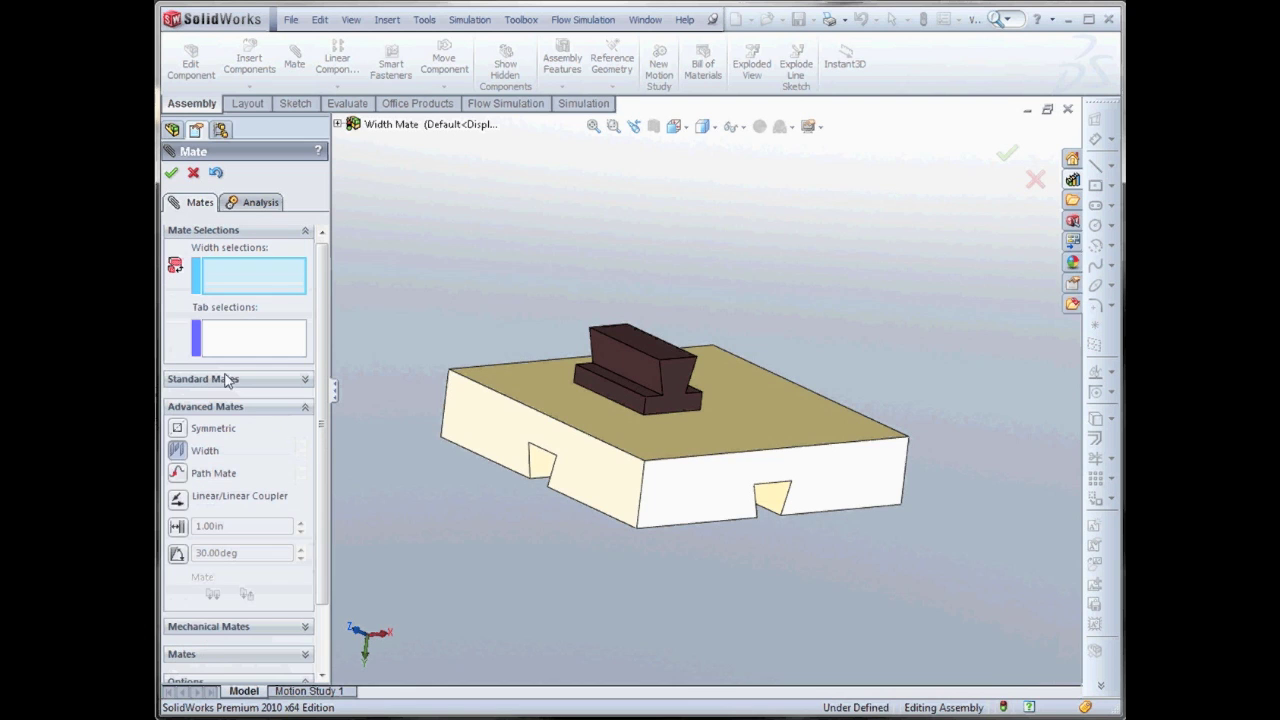
left_click(681, 477)
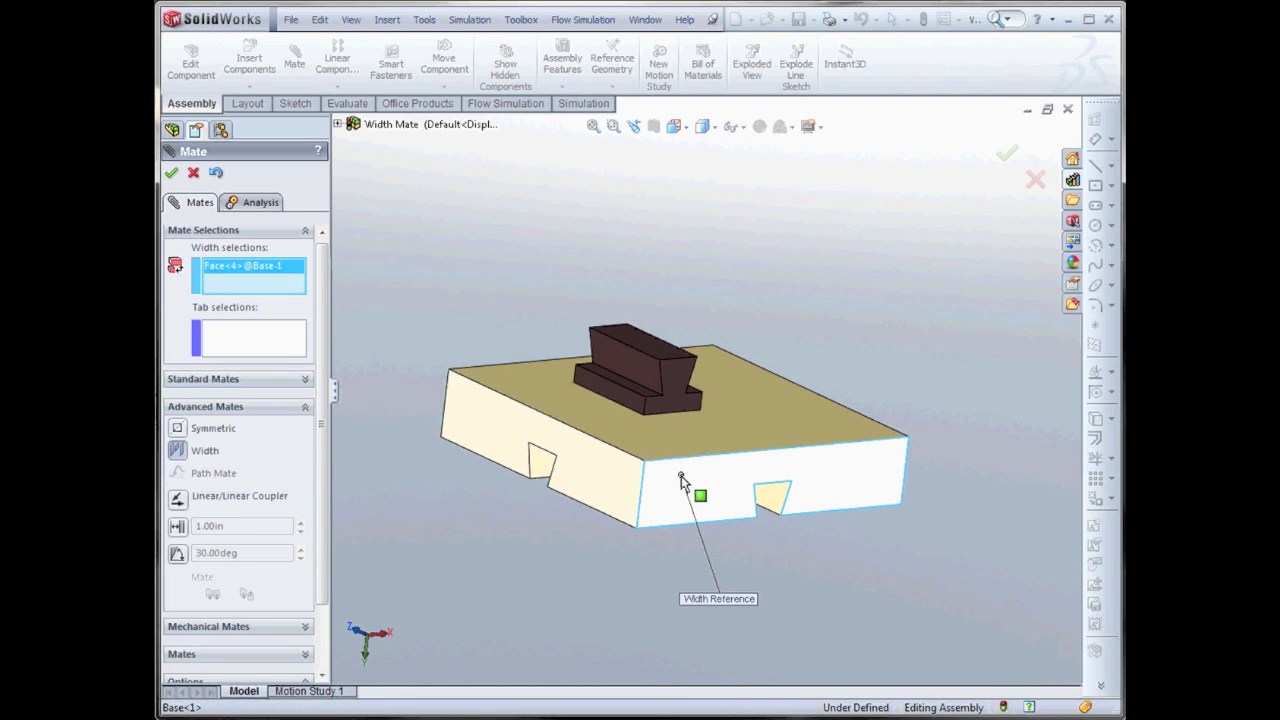
middle_click_drag(438, 377, 532, 376)
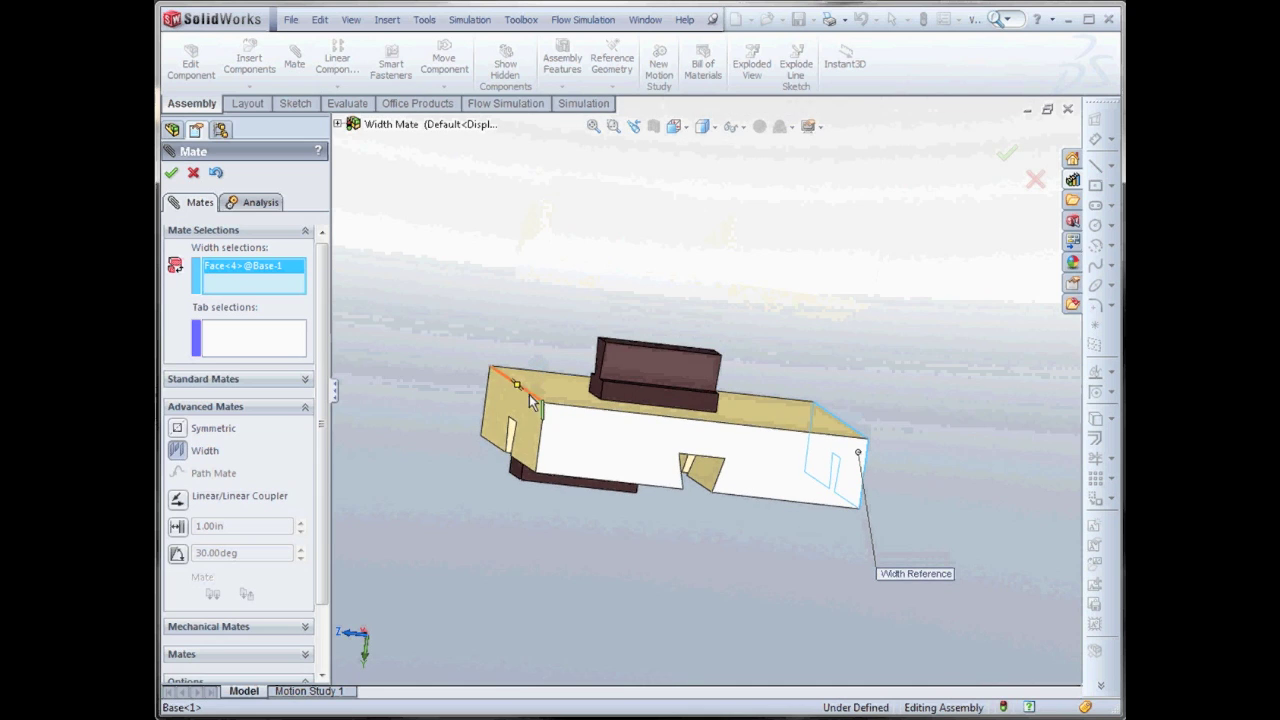
left_click(515, 401)
Add the slider copy's two dovetail-shaped end faces as tab selections and apply the Width mate
left_click(229, 337)
middle_click_drag(467, 348, 498, 366)
left_click(605, 370)
middle_click_drag(605, 370, 526, 357)
left_click(683, 373)
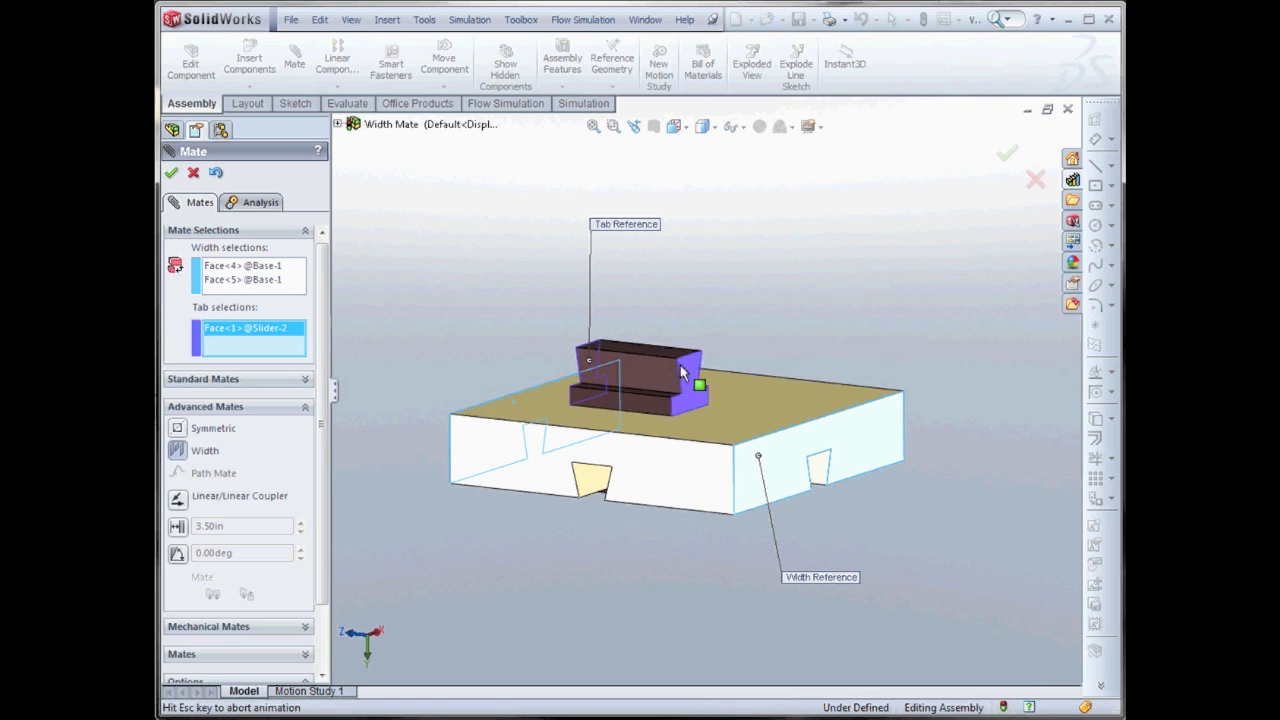
left_click(171, 172)
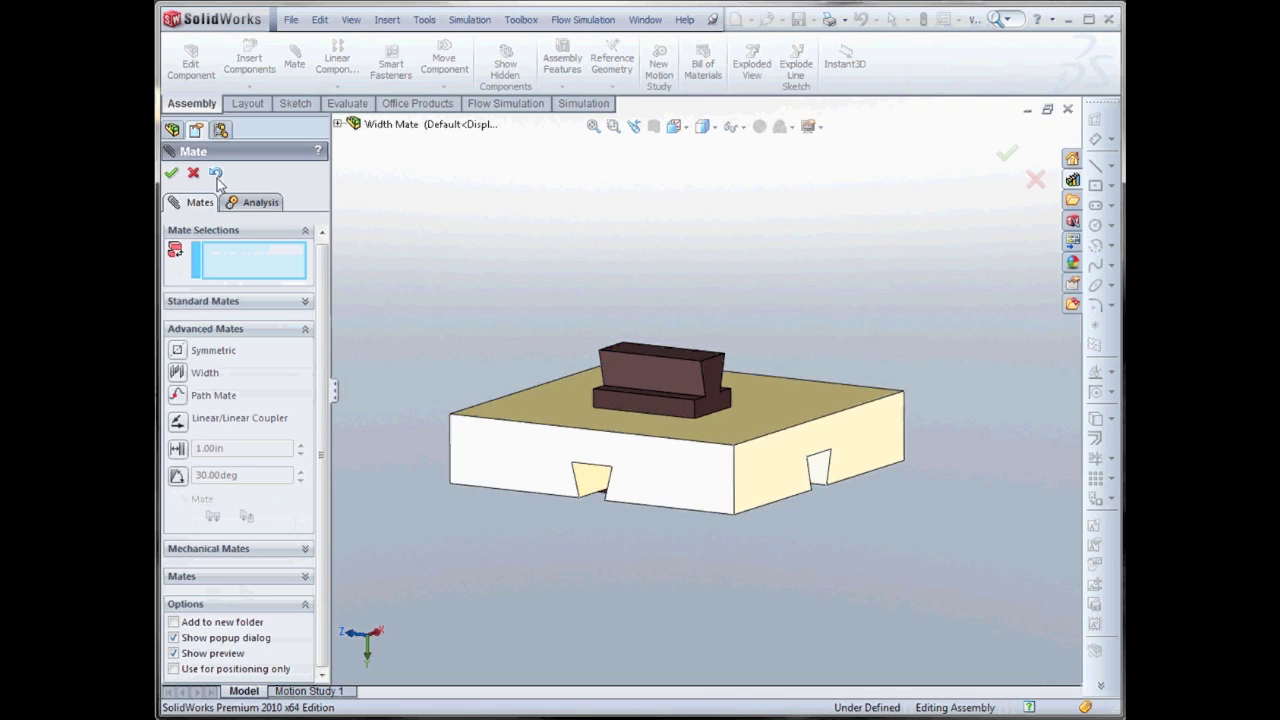
Set up another Width mate with the base's other pair of opposite side faces as width selections
middle_click_drag(560, 290, 543, 357)
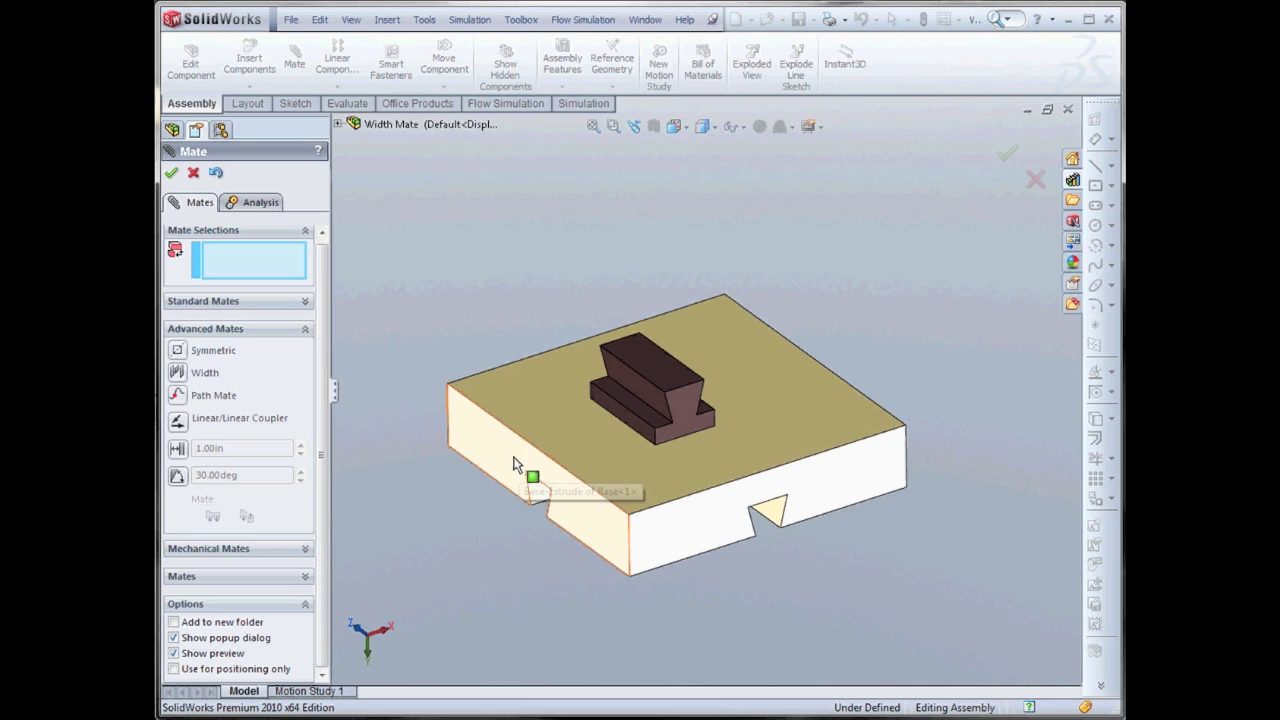
left_click(510, 456)
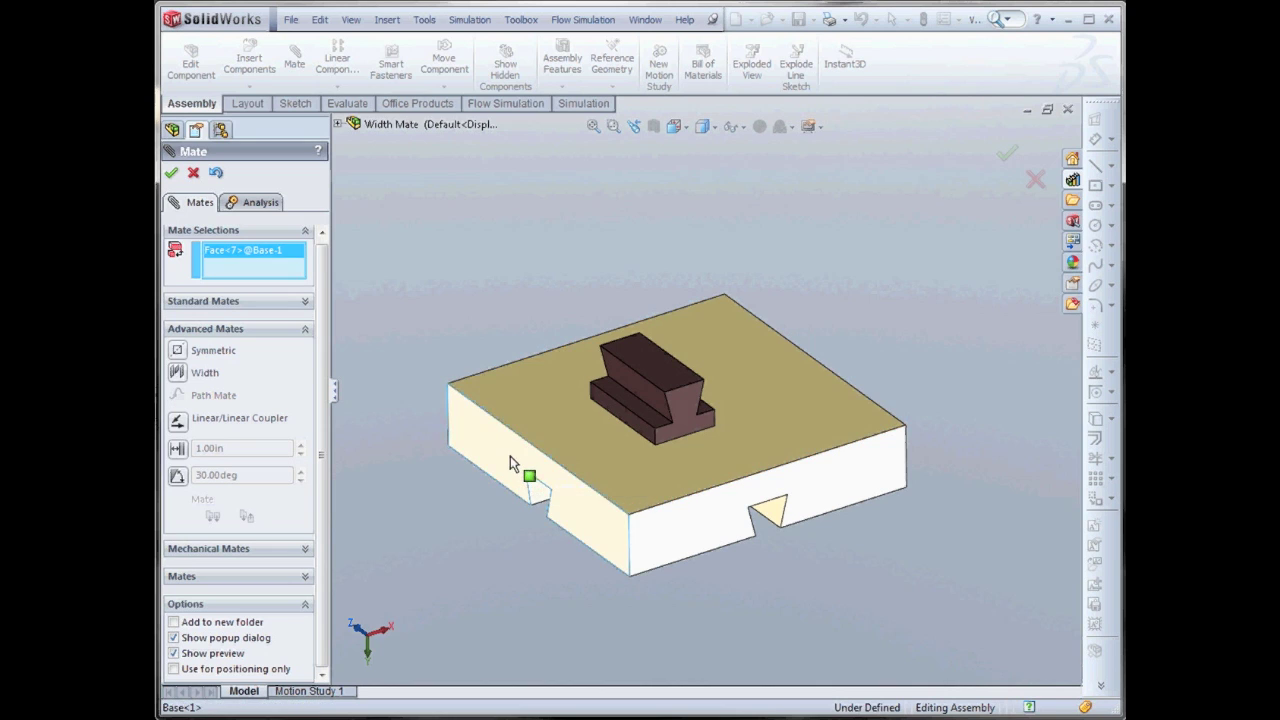
left_click(178, 372)
middle_click_drag(896, 350, 835, 350)
left_click(846, 354)
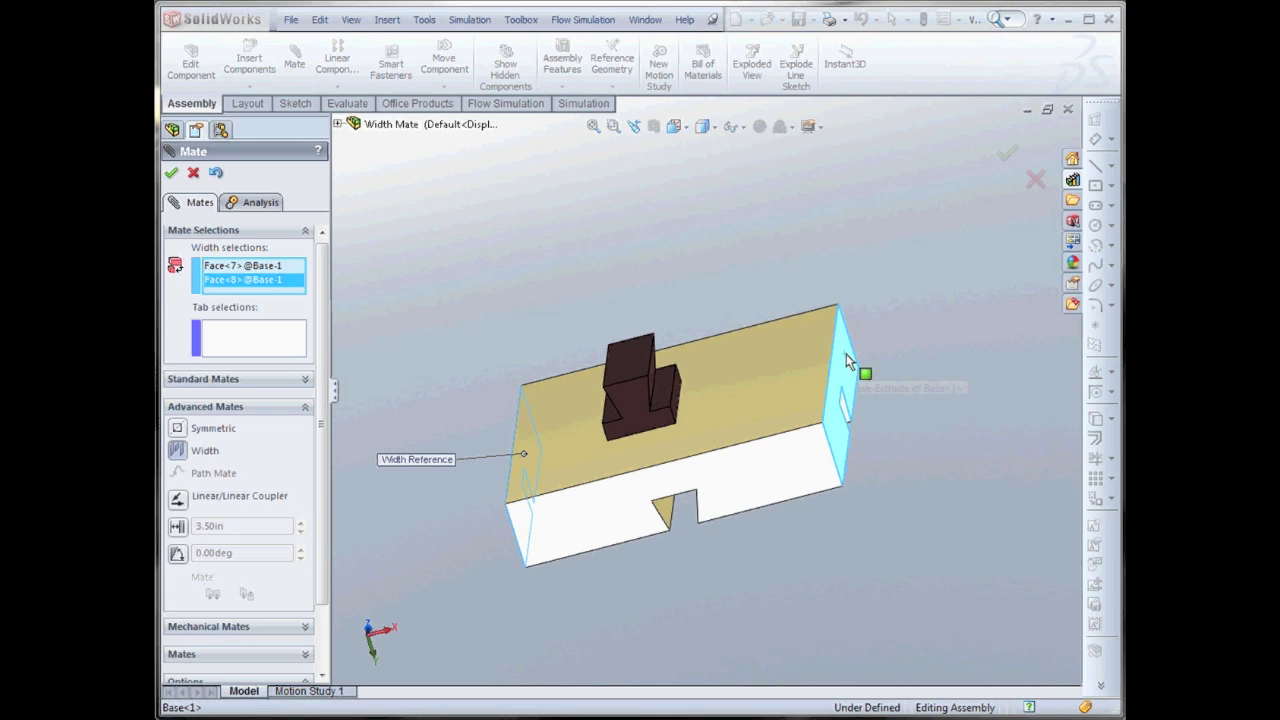
Add the slider copy's two slanted dovetail faces as tab selections, apply the Width mate and finish mating
left_click(240, 340)
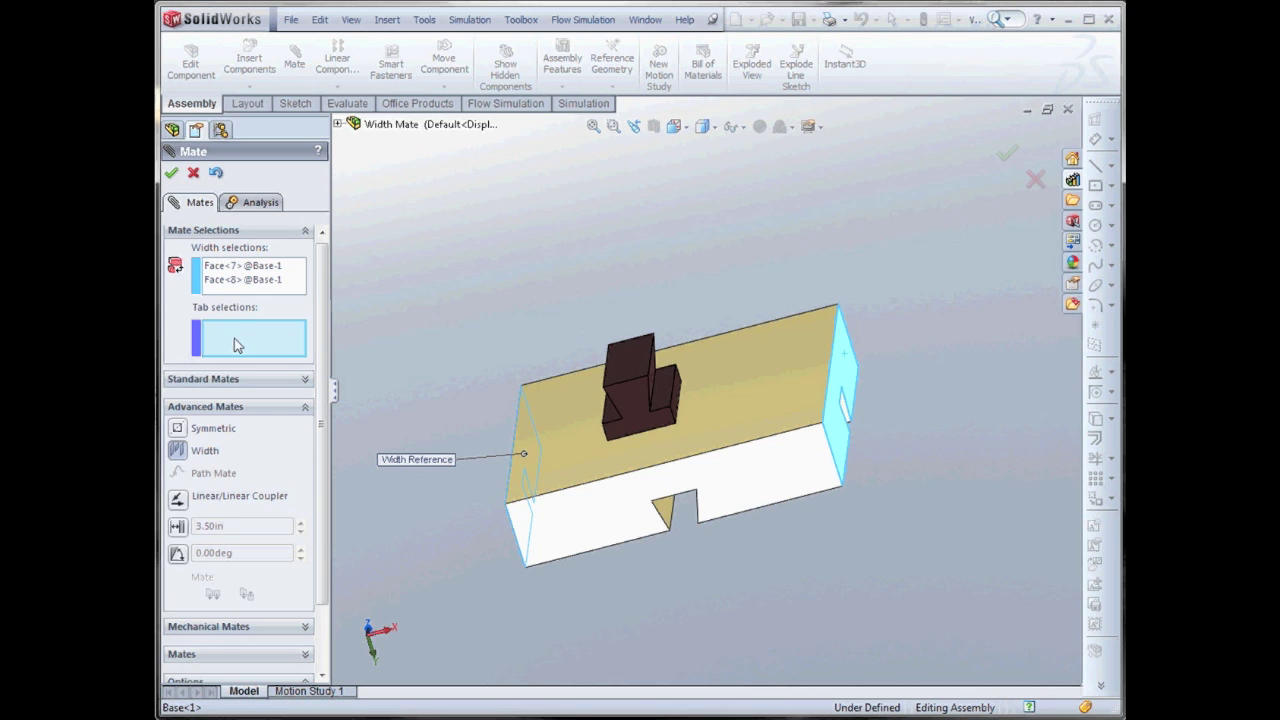
scroll(690, 397, "down", 2)
scroll(690, 397, "down", 2)
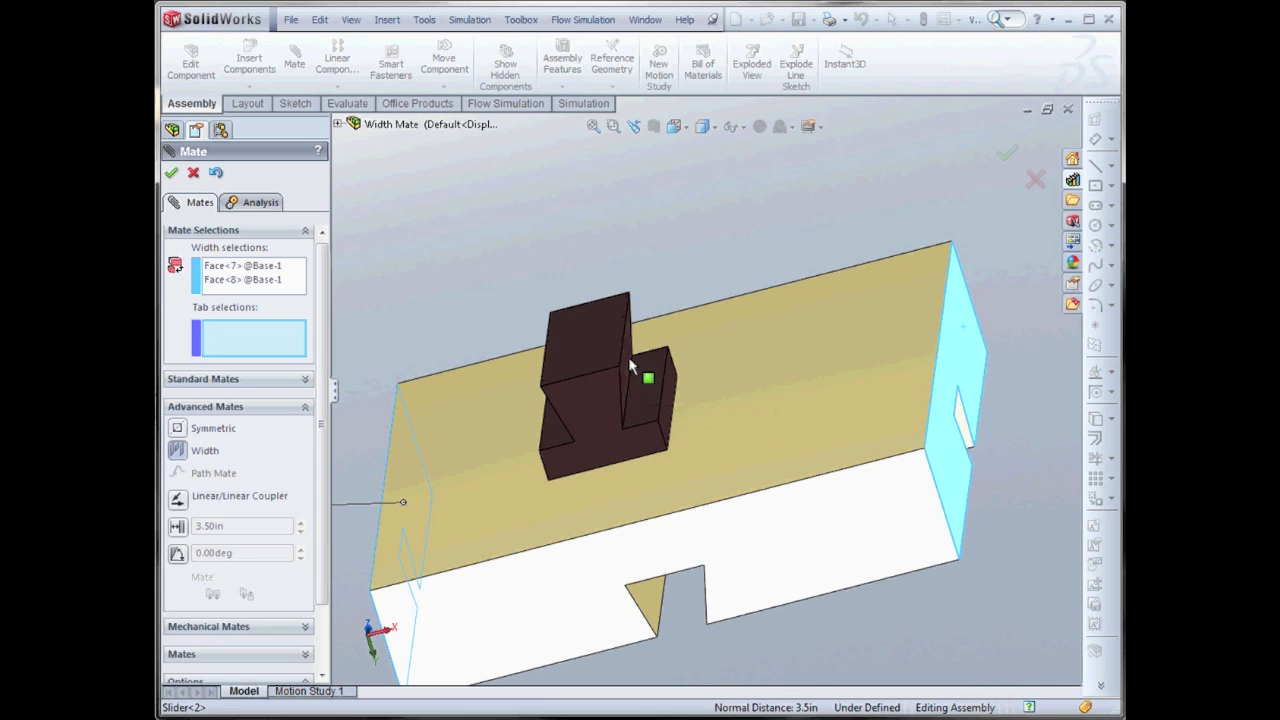
left_click(628, 356)
middle_click_drag(628, 356, 632, 360)
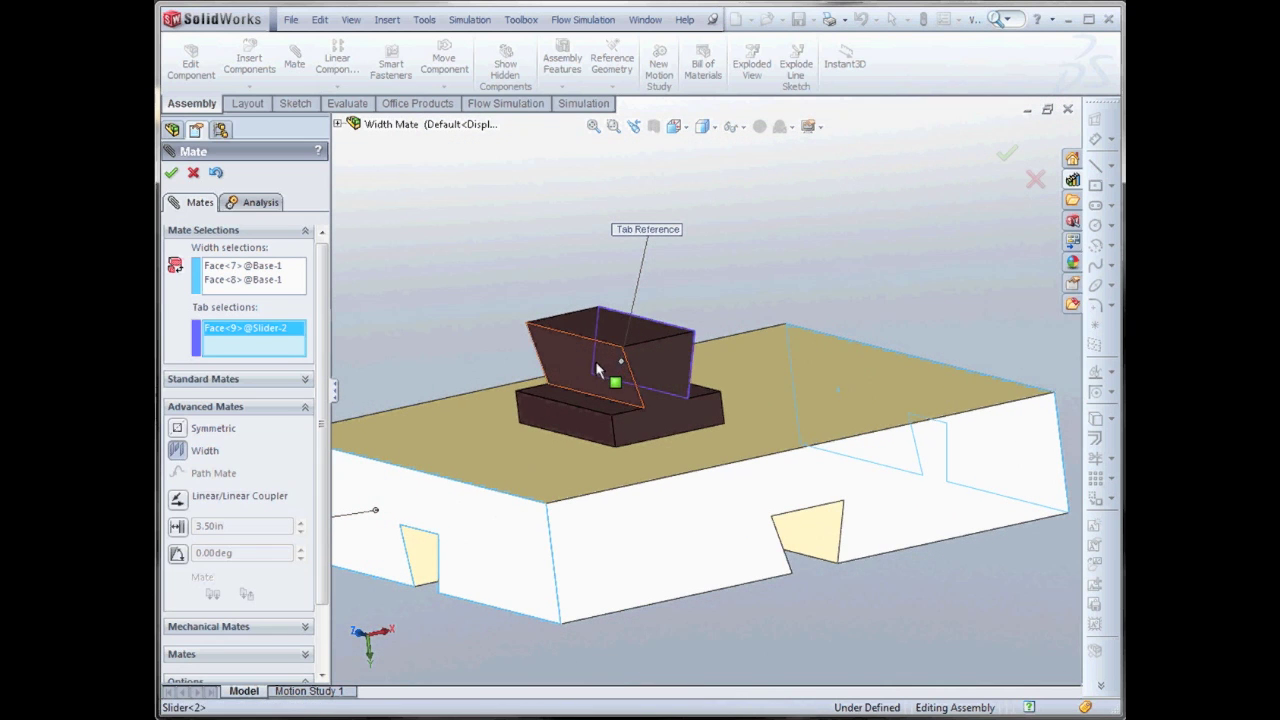
left_click(638, 363)
left_click(172, 174)
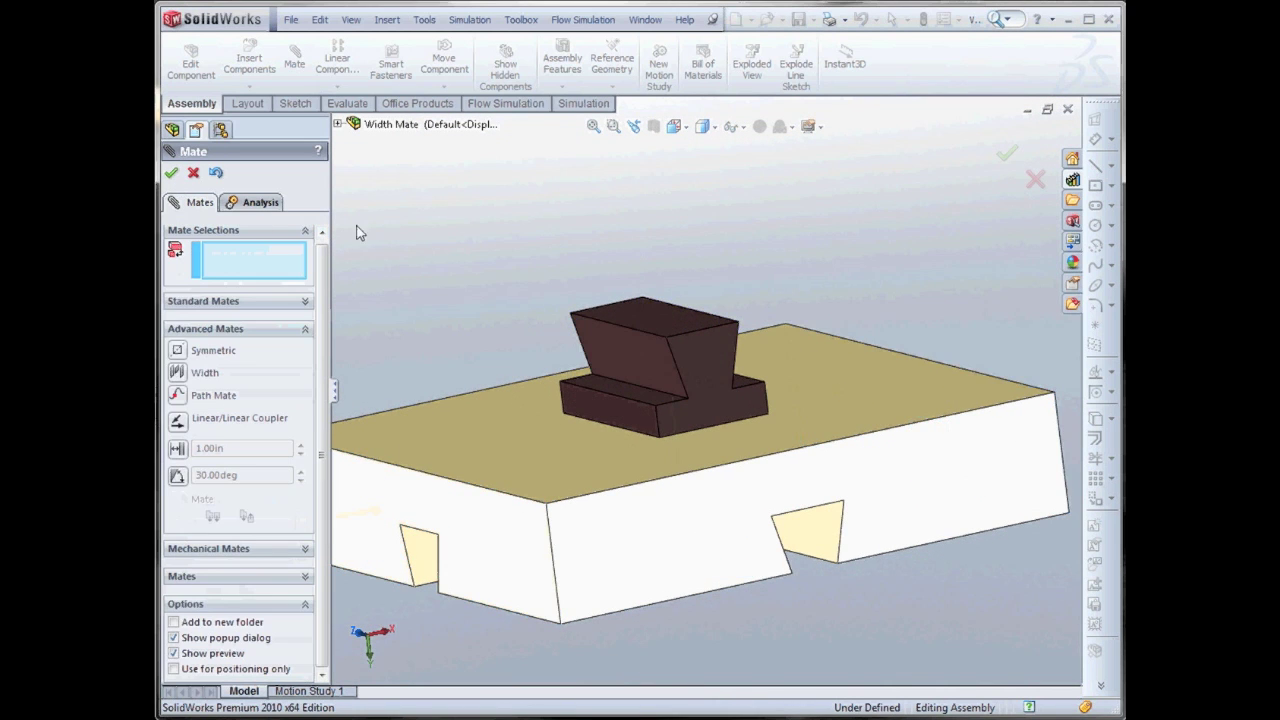
key("z")
left_click(172, 175)
middle_click_drag(450, 235, 475, 279)
key("f")
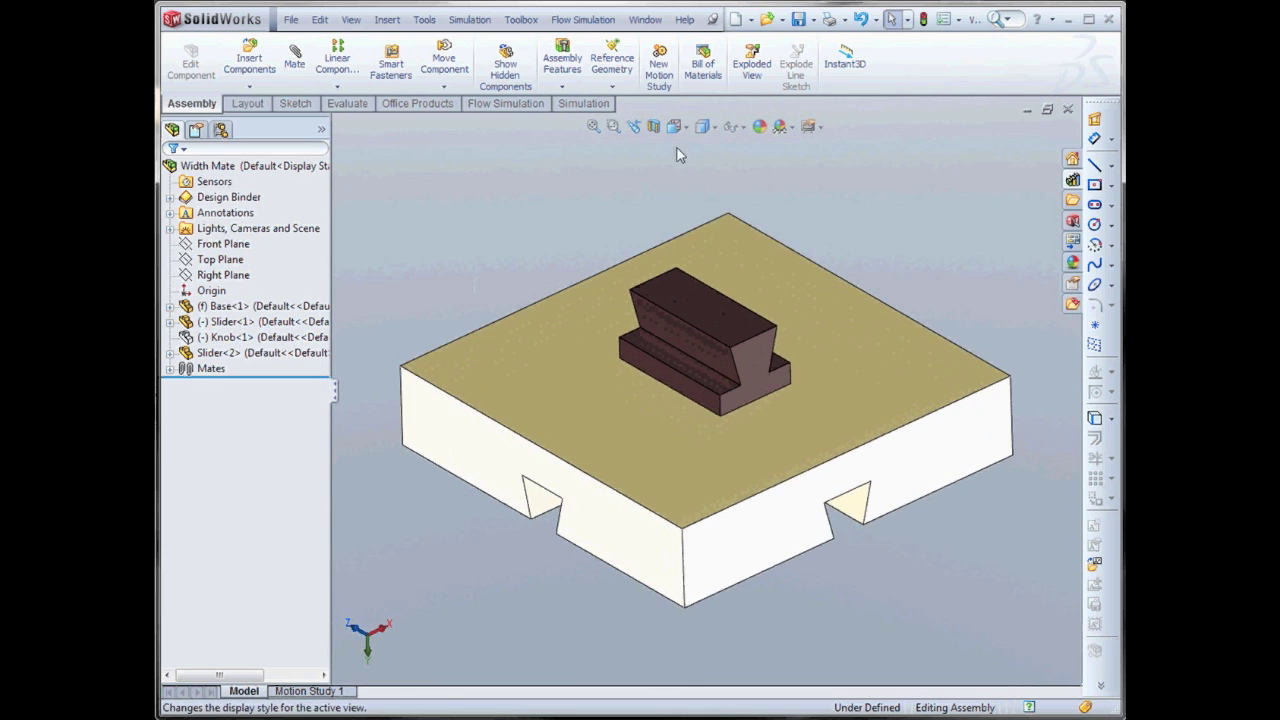
Set the base's square side dimension to 5.5 in
left_click(830, 347)
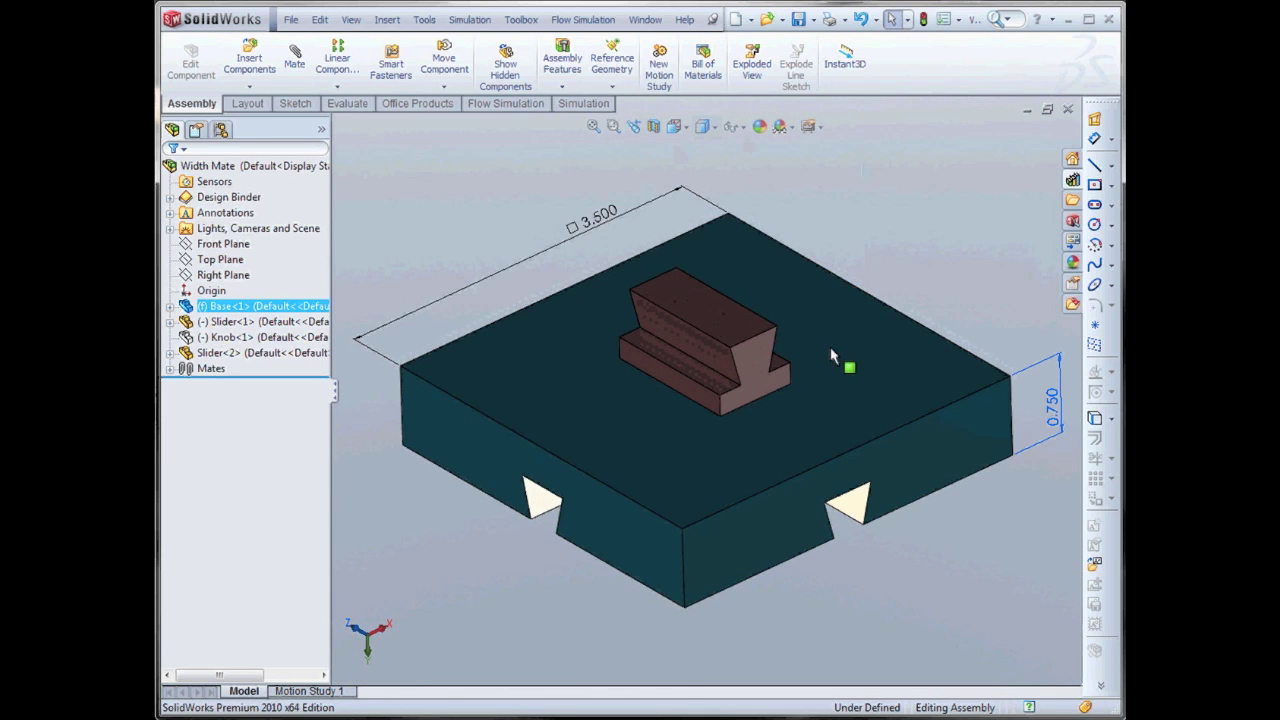
double_click(604, 229)
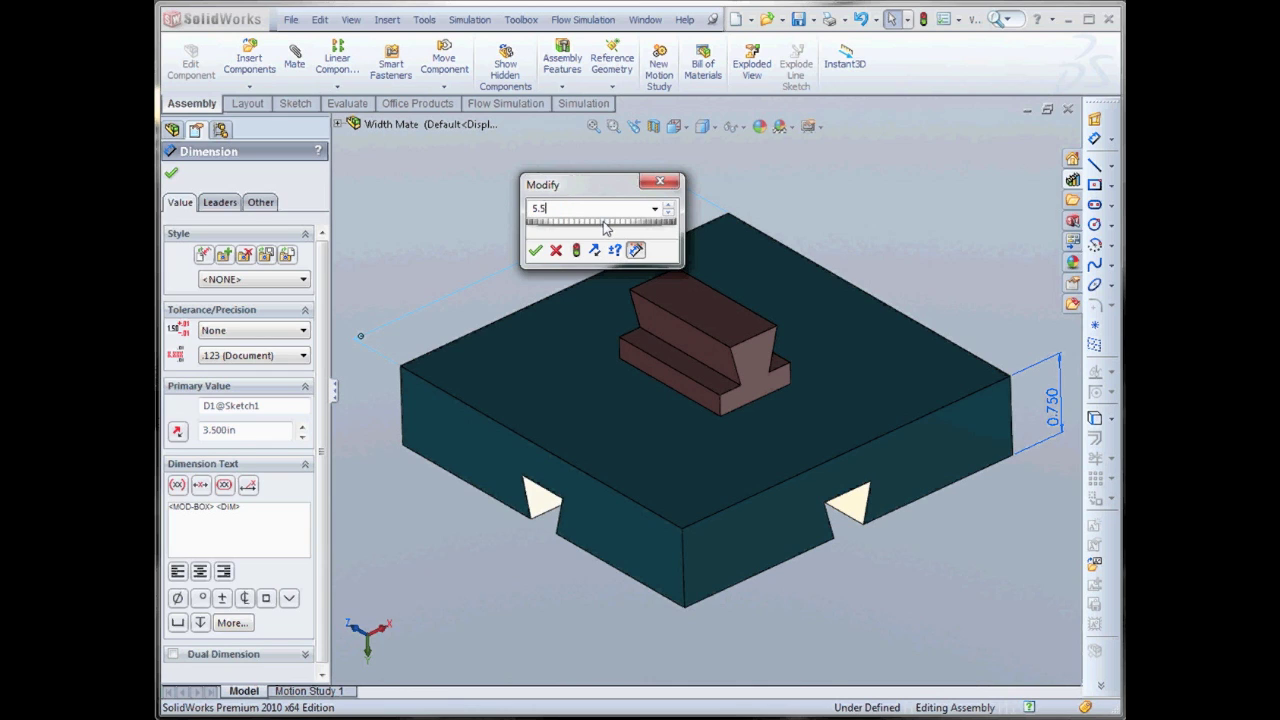
left_click(535, 250)
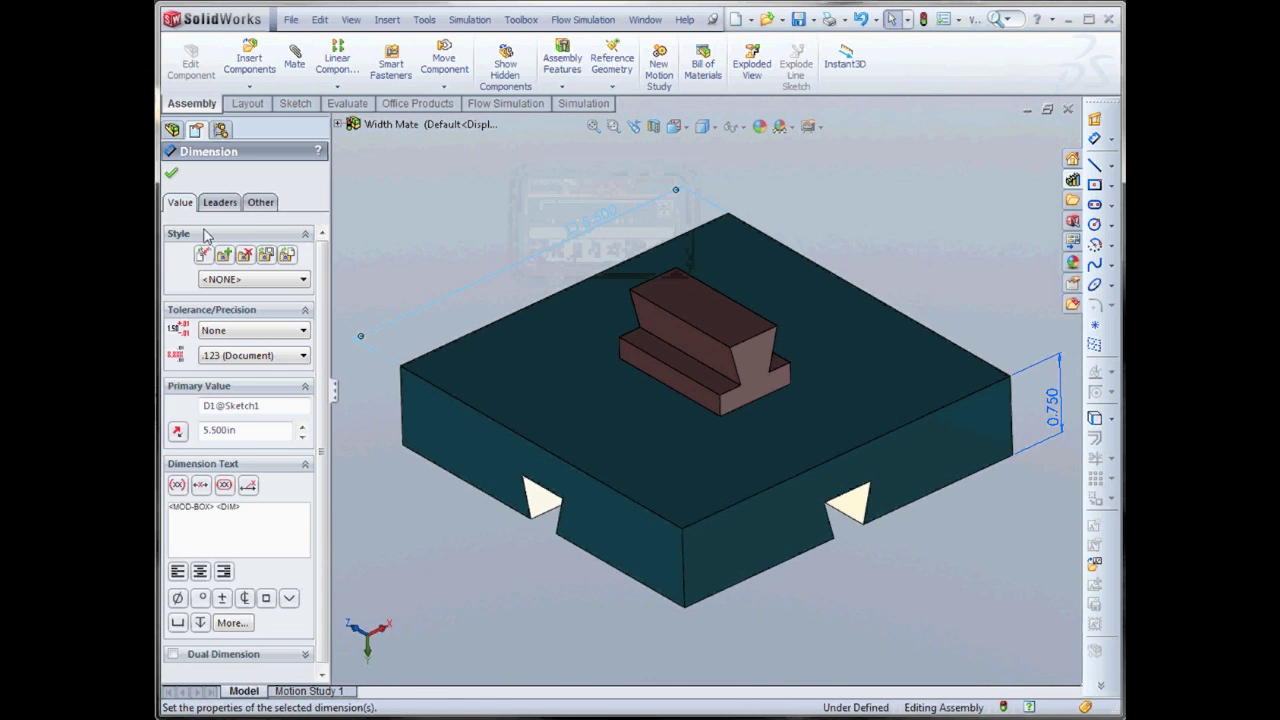
left_click(171, 174)
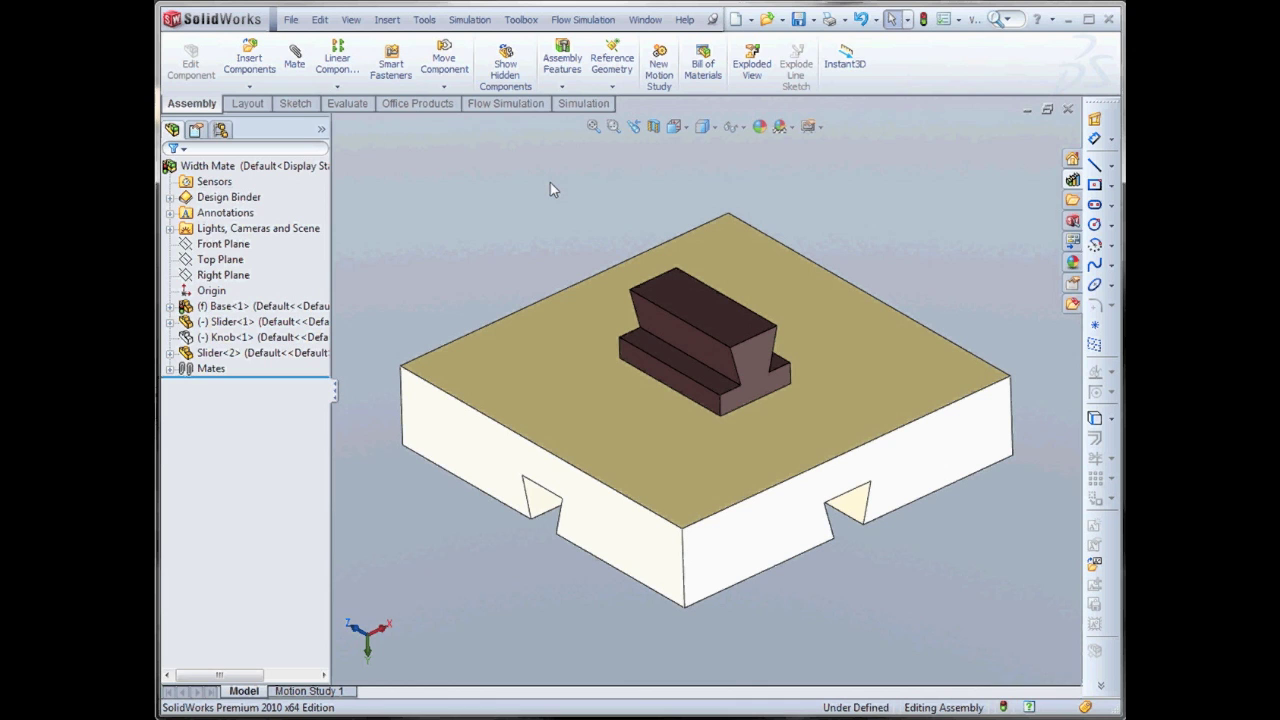
double_click(573, 305)
left_click(520, 231)
Hide the slider in the base's upper dovetail slot and show the hidden knob component
middle_click_drag(520, 231, 690, 300)
left_click(635, 350)
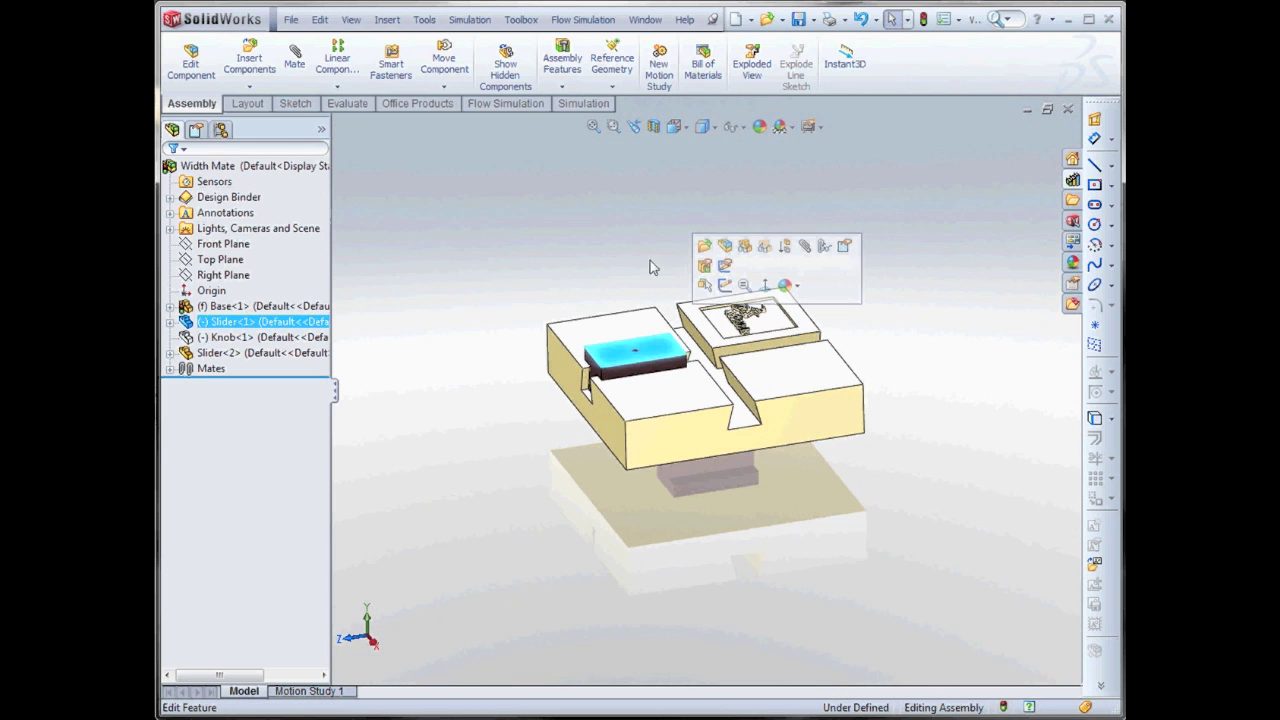
left_click(745, 247)
right_click(228, 340)
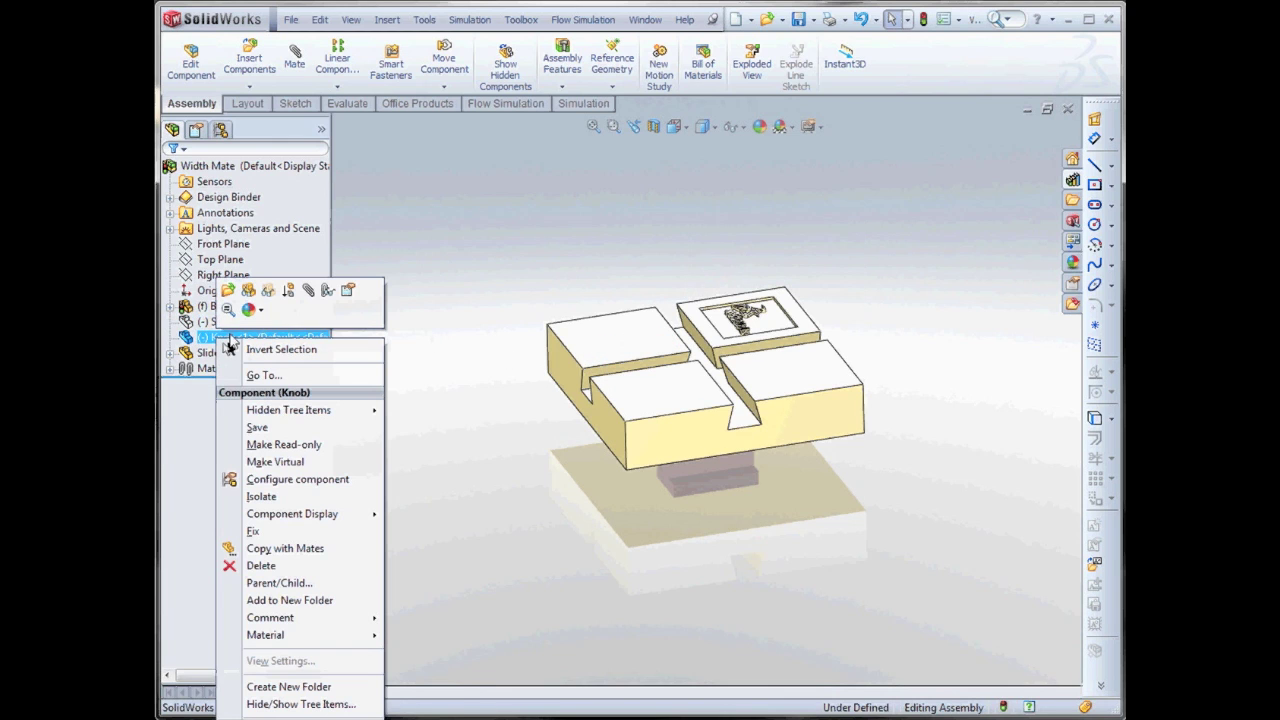
left_click(268, 292)
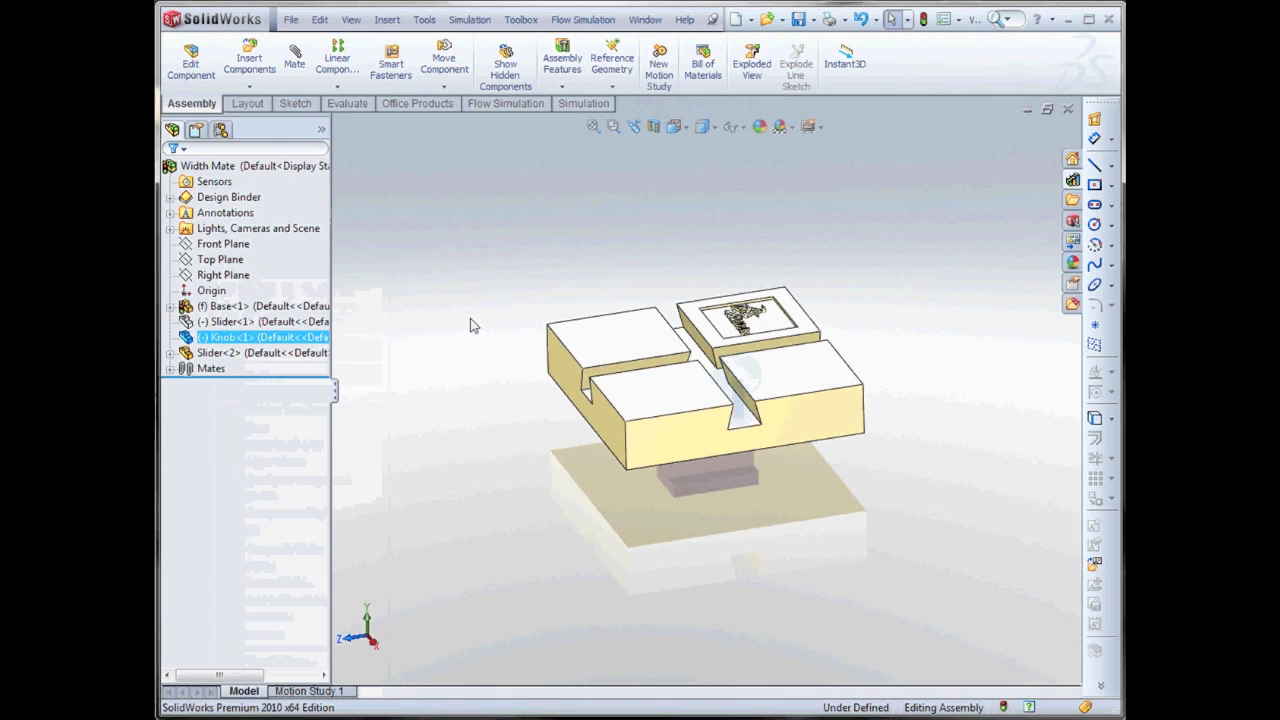
Start a Width mate, clear the preselected faces and add the dovetail slot's two slanted walls as width selections
middle_click_drag(692, 418, 688, 369)
scroll(690, 386, "down", 4)
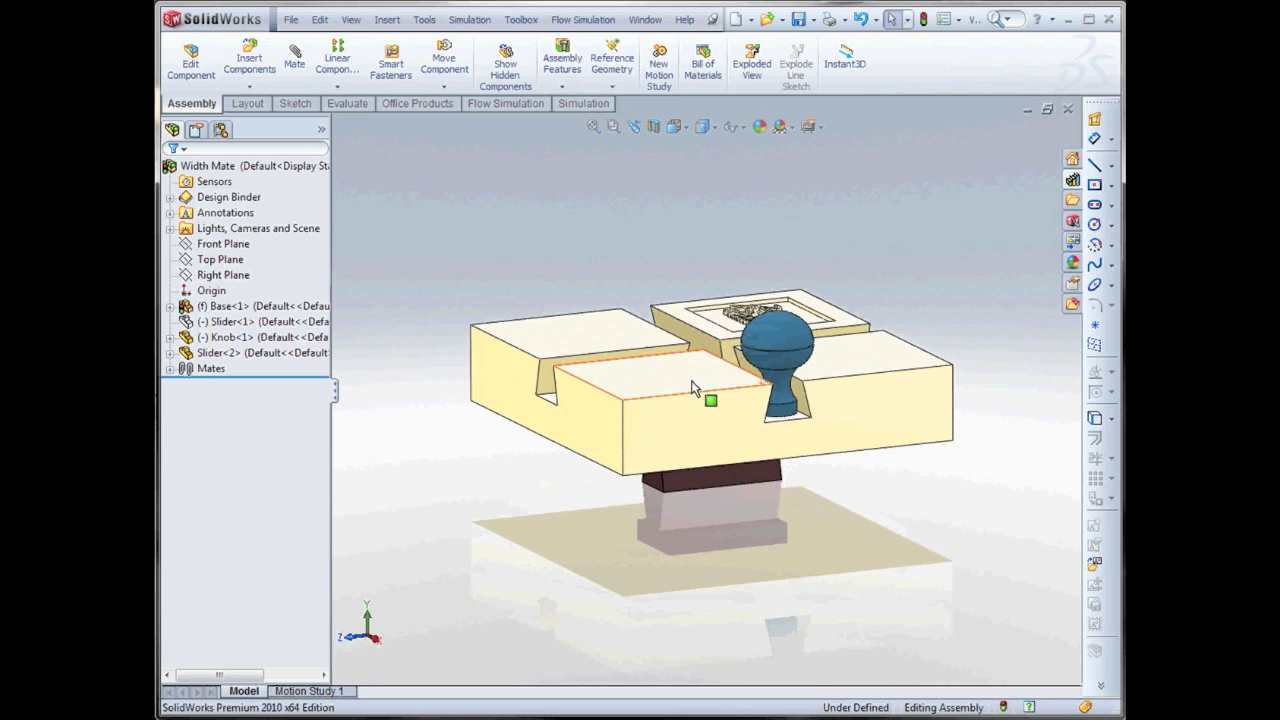
left_click(783, 375, "ctrl")
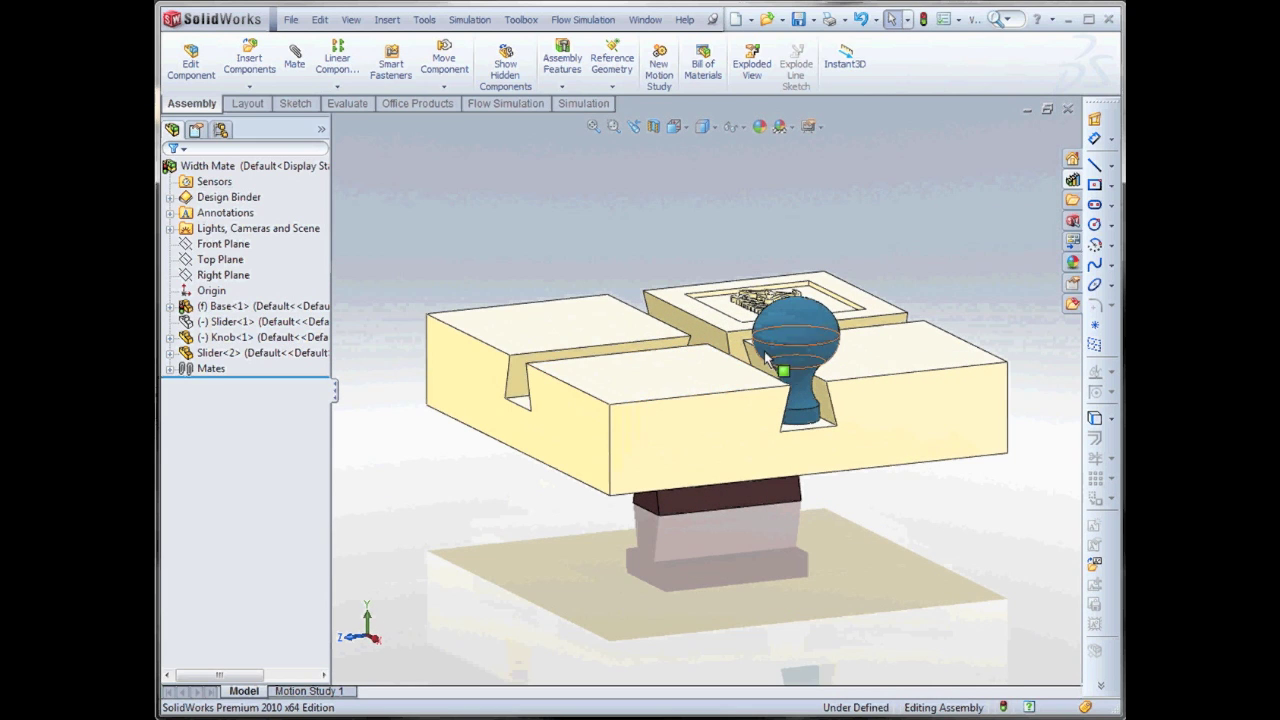
left_click(294, 63)
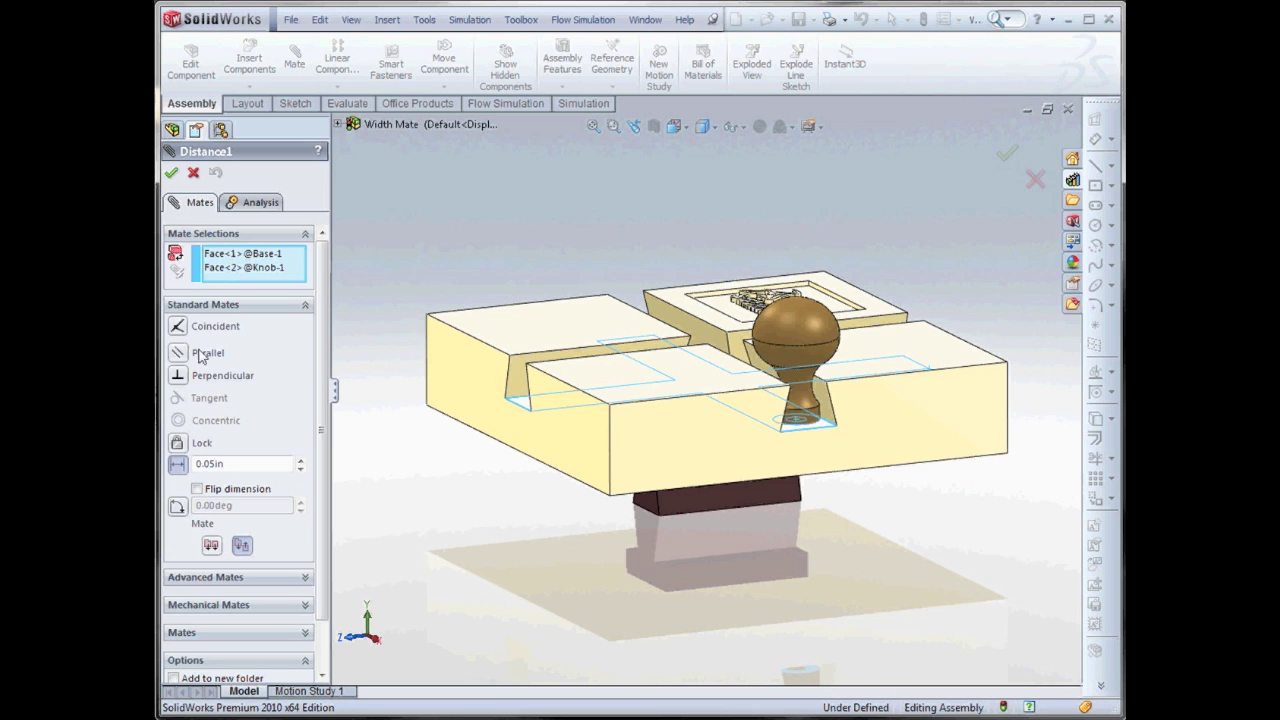
left_click(210, 577)
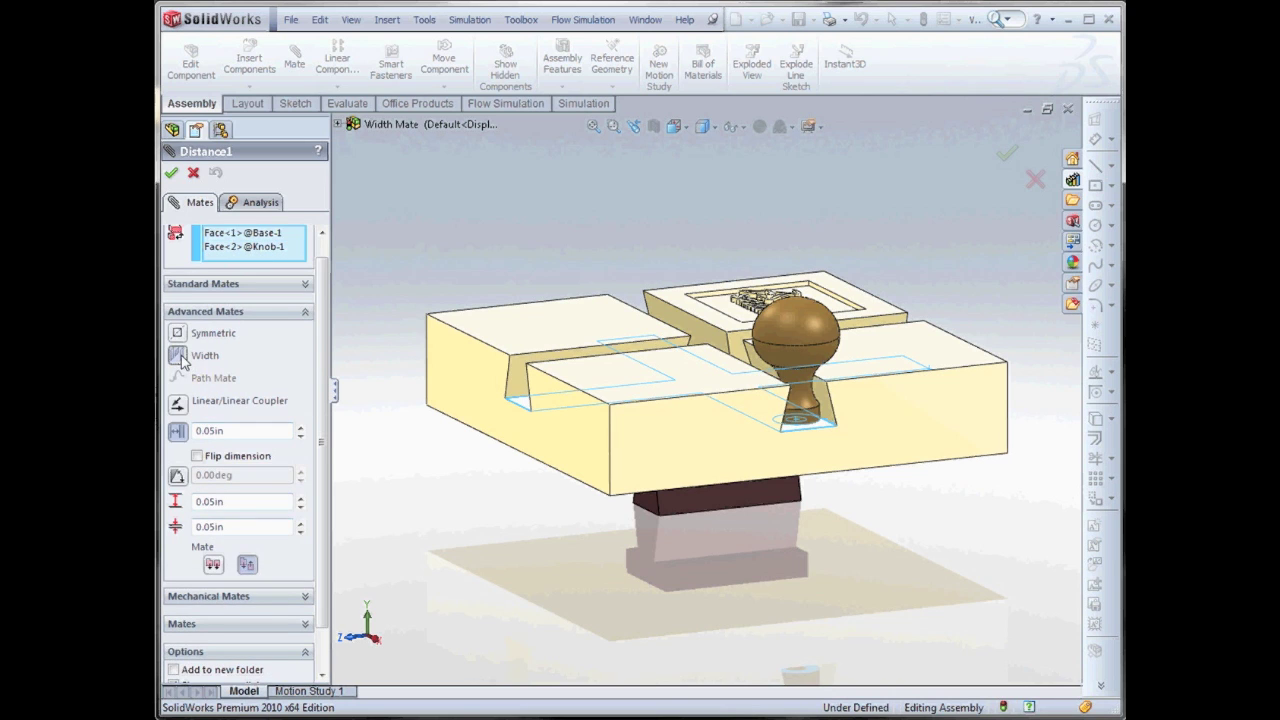
left_click(178, 355)
right_click(233, 250)
left_click(249, 261)
left_click(820, 398)
middle_click_drag(820, 398, 736, 393)
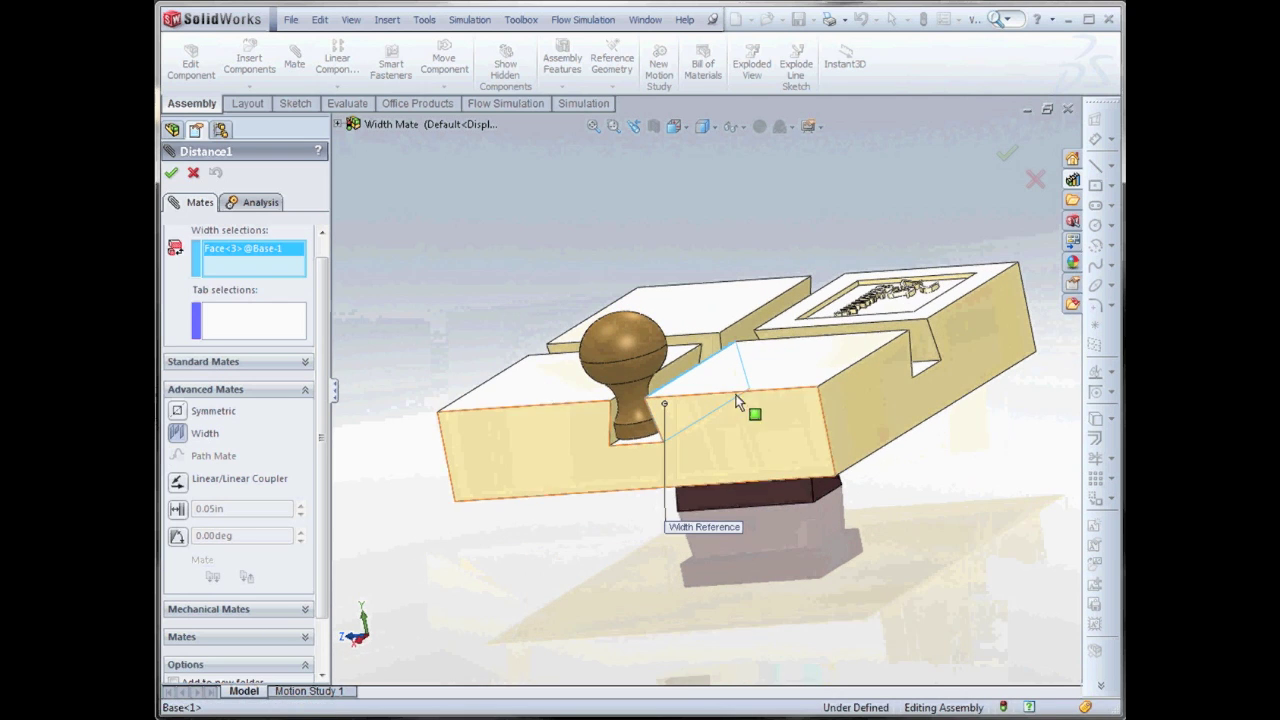
left_click(686, 373)
Add the knob's cylindrical foot face as the tab selection, apply the Width mate and move the knob
left_click(229, 325)
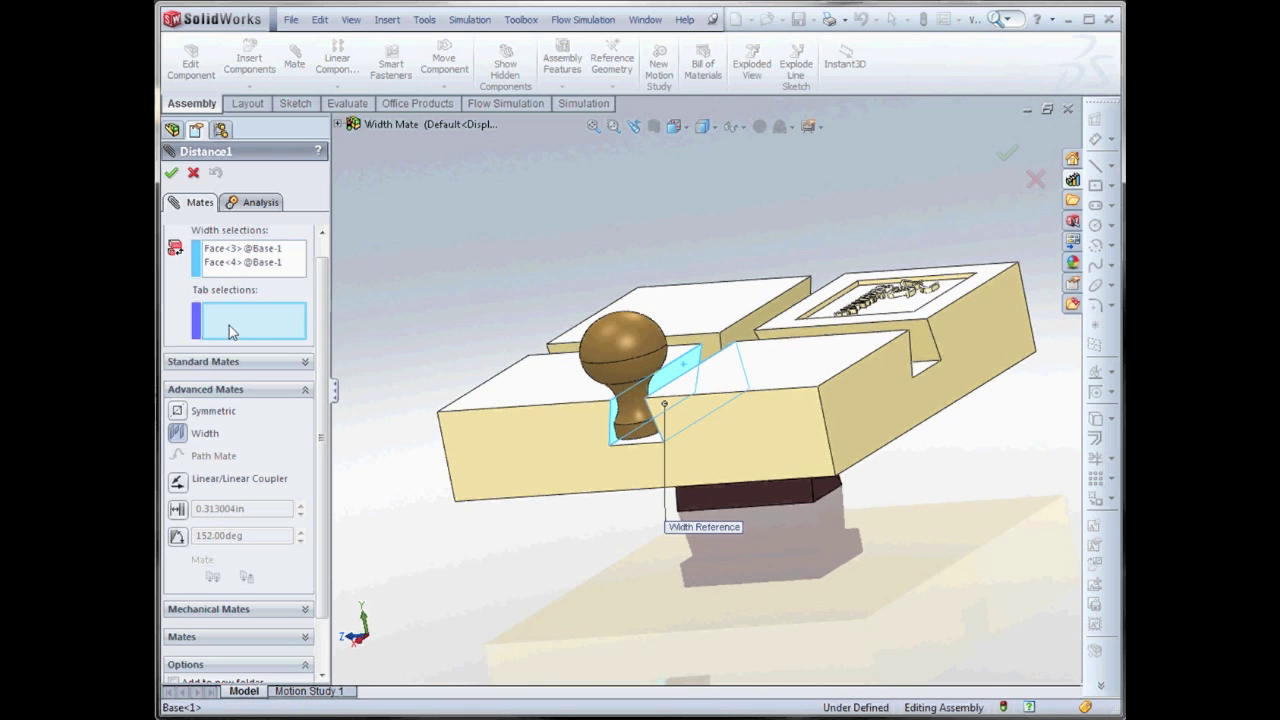
left_click(643, 433)
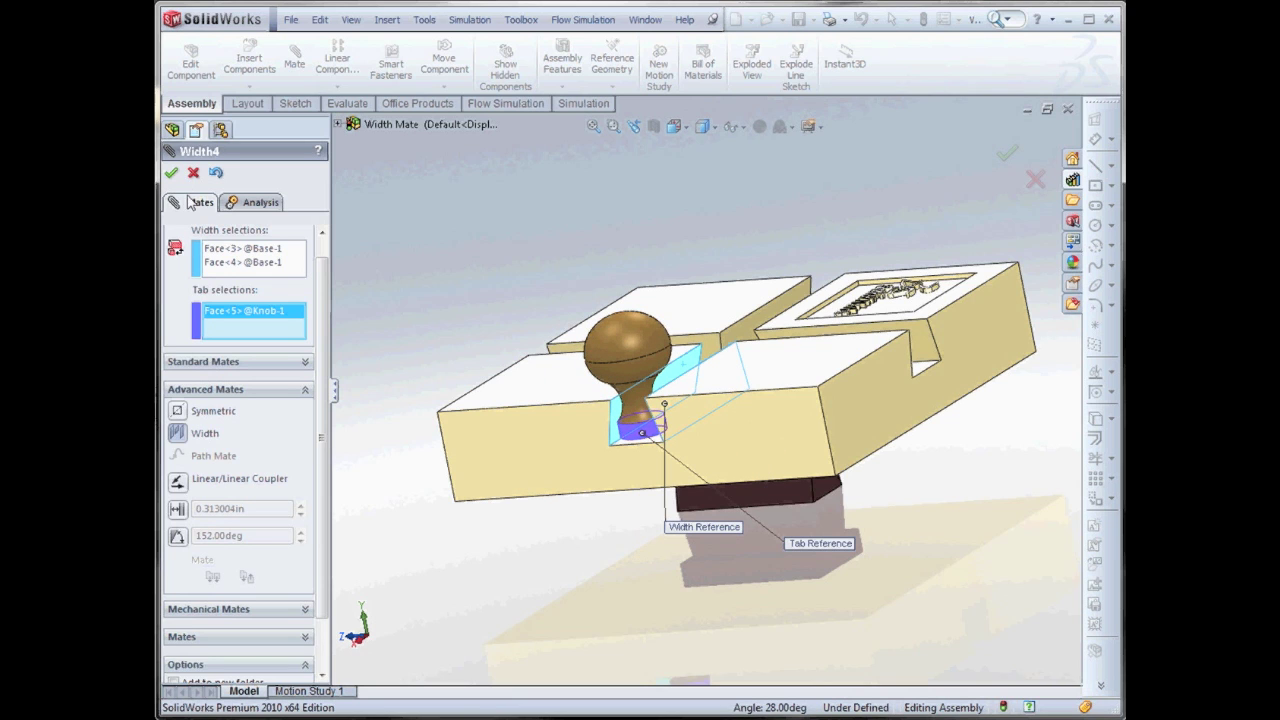
left_click(171, 173)
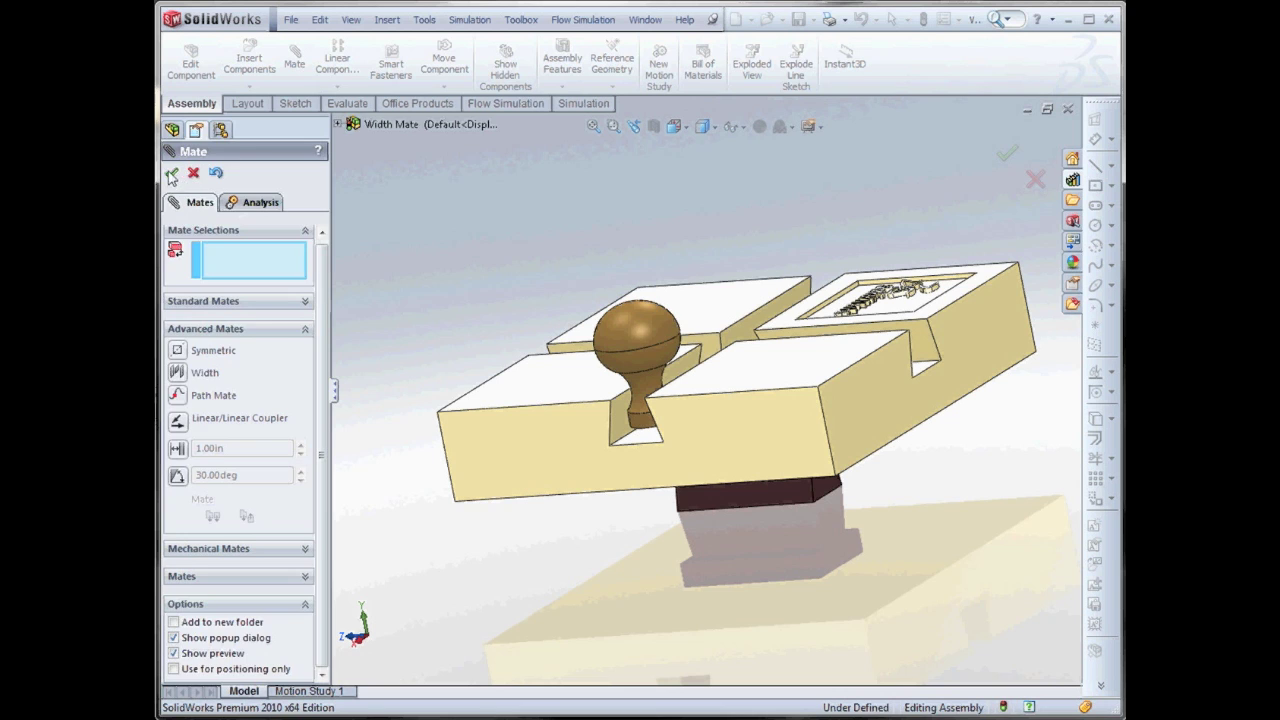
key("Escape")
mouse_move(650, 345)
left_mouse_down()
mouse_move(773, 288)
mouse_move(648, 388)
mouse_move(668, 322)
mouse_move(633, 333)
left_mouse_up()
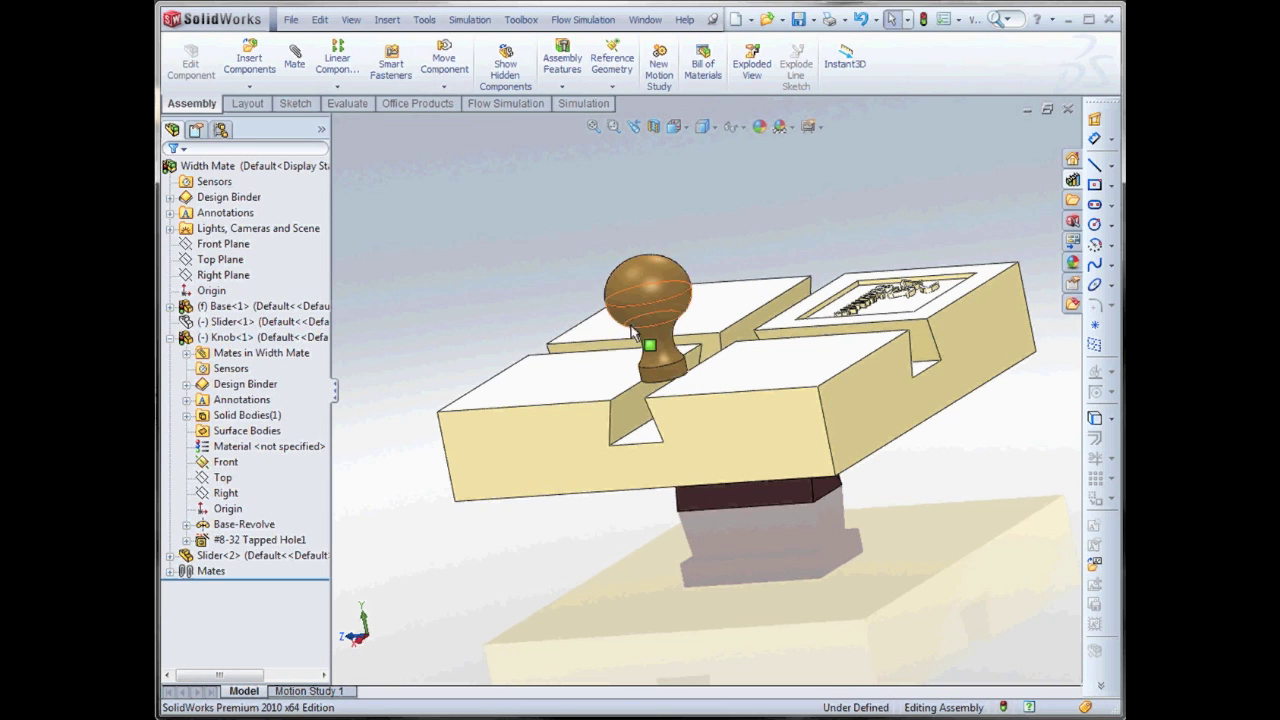
Apply a Coincident mate between the knob's bottom face and the dovetail slot's floor, and move the knob along the slot
middle_click_drag(633, 333, 660, 295)
scroll(645, 398, "up", 5)
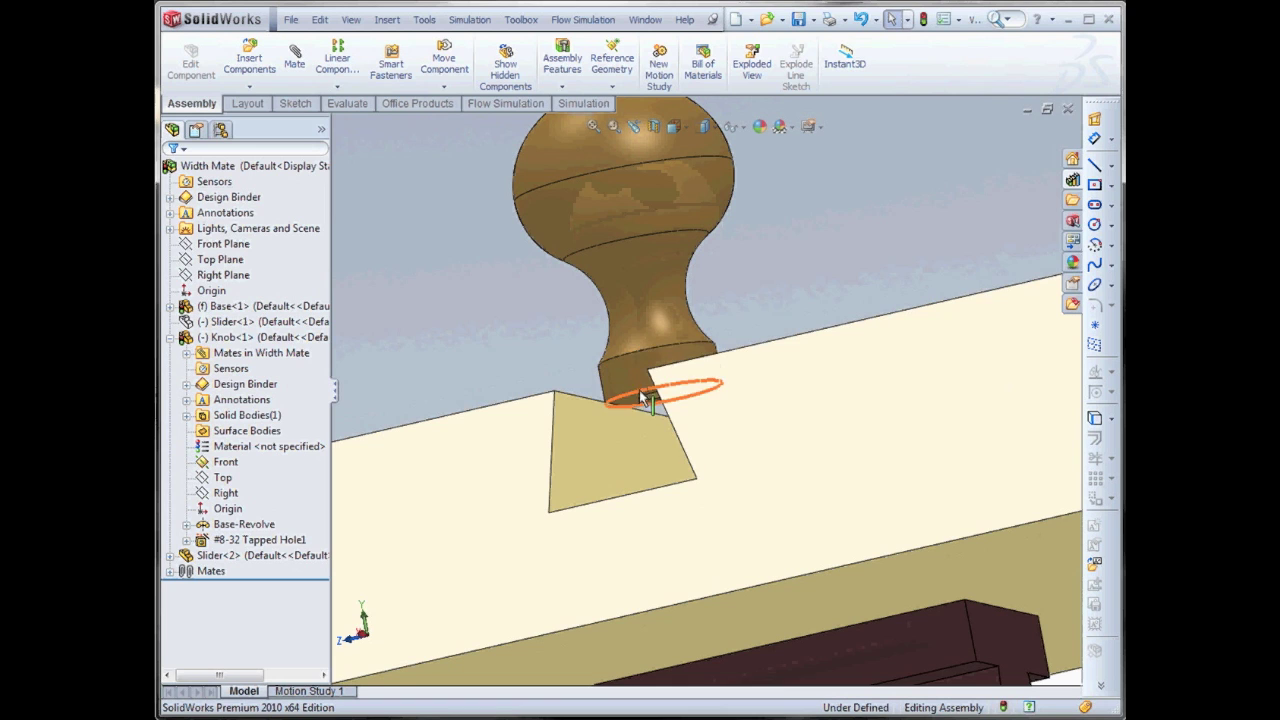
left_click(634, 398)
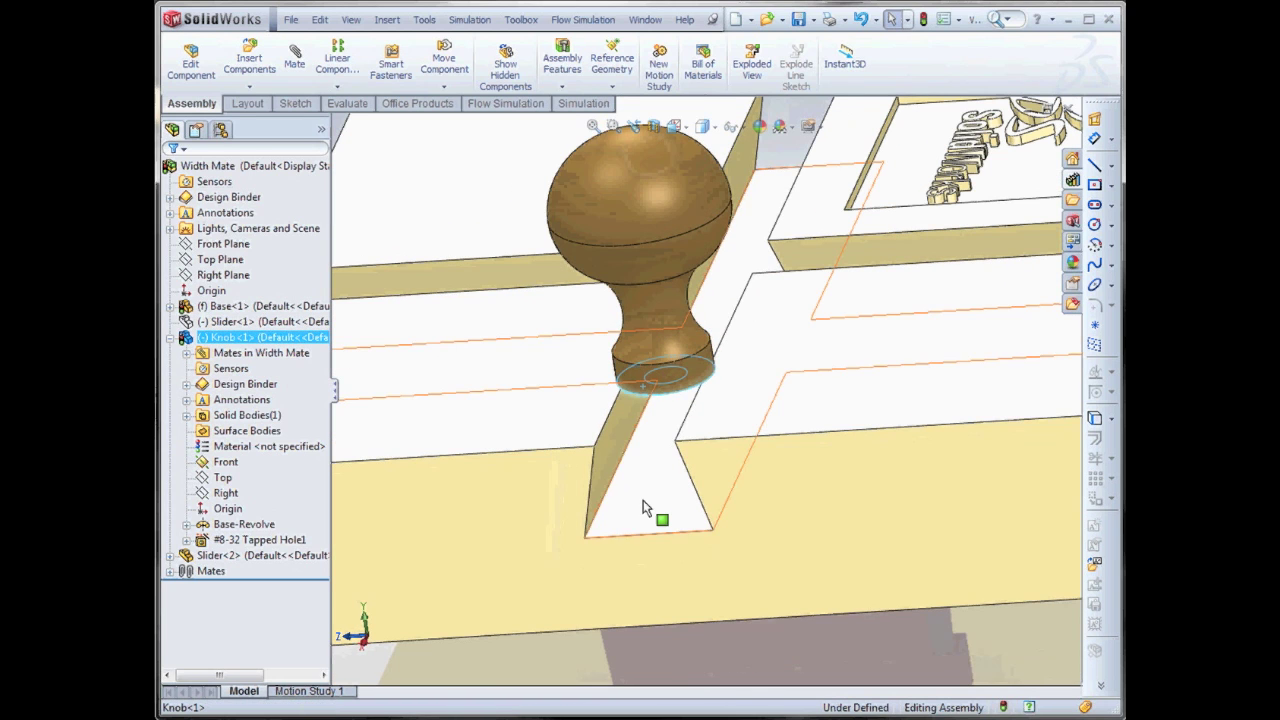
left_click(646, 499)
left_click(294, 60)
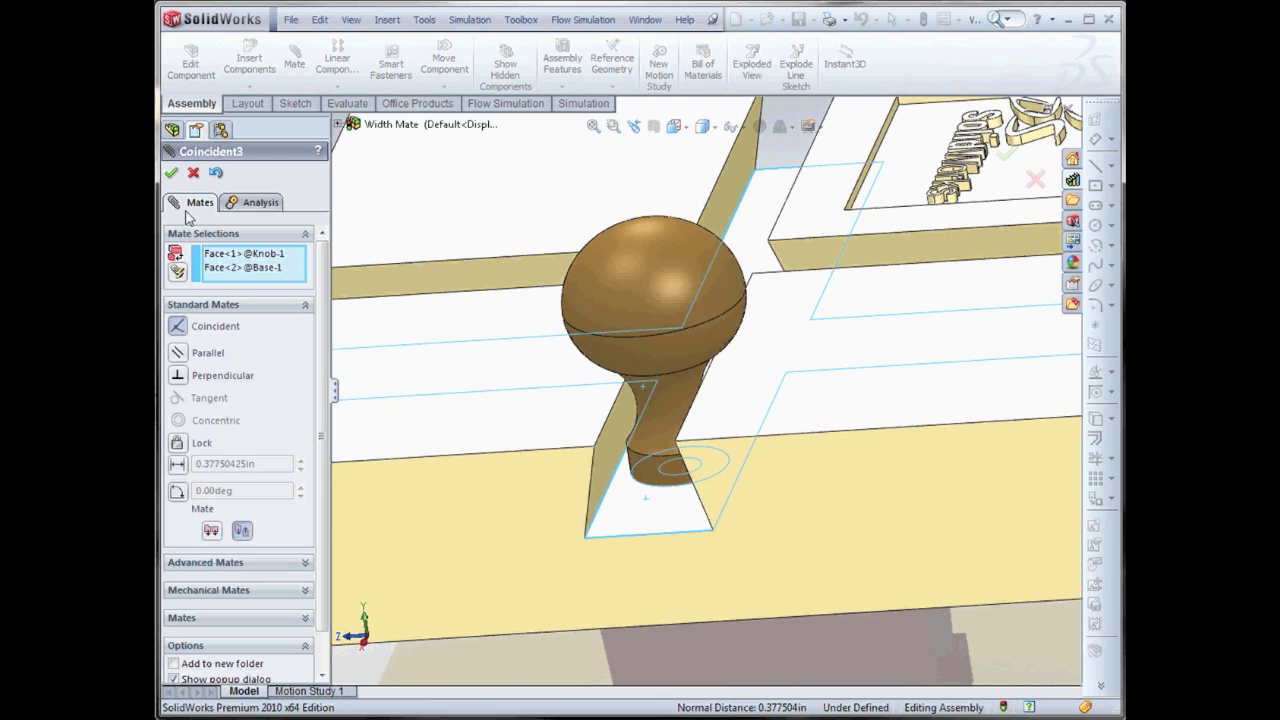
left_click(171, 172)
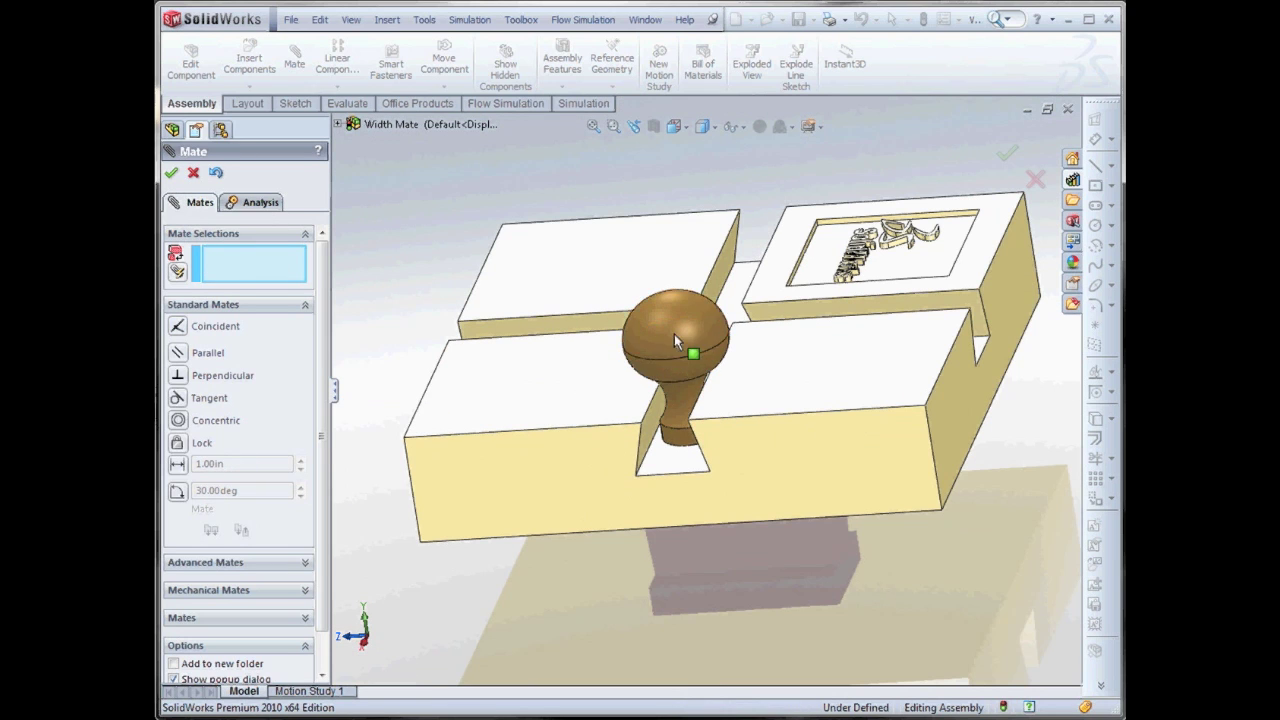
left_click_drag(746, 233, 694, 324)
left_click(194, 173)
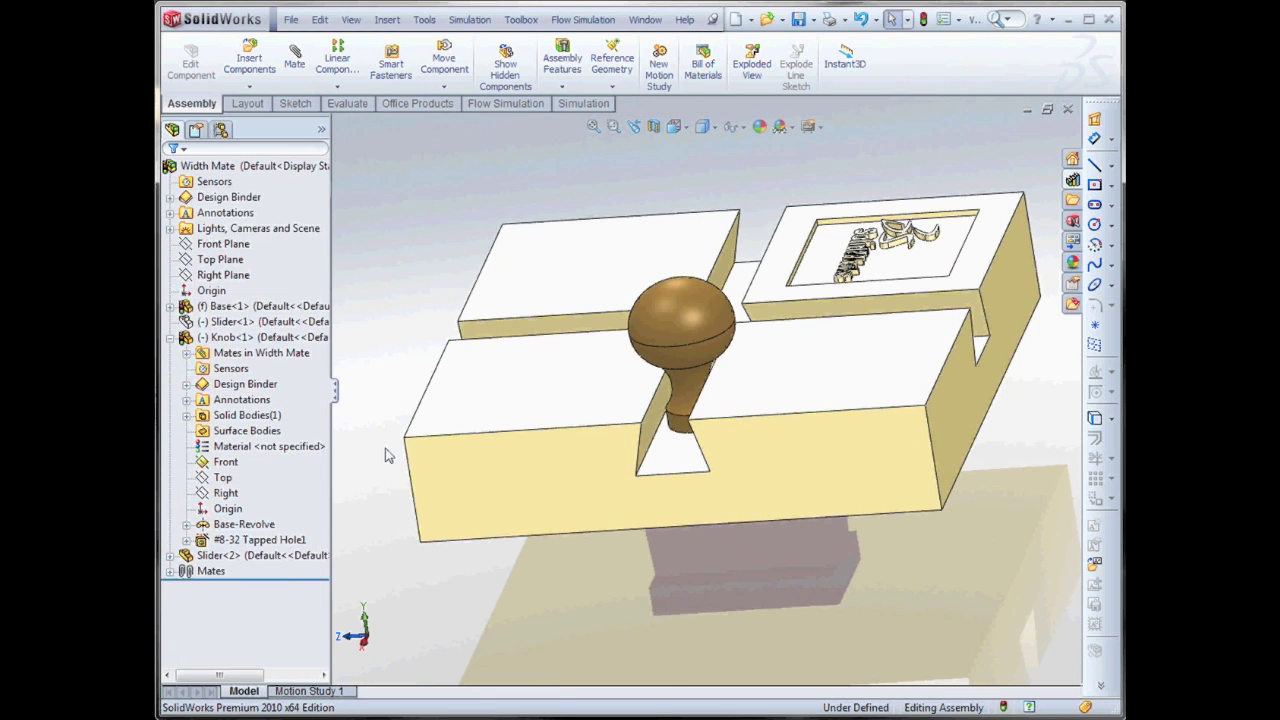
Open the knob's Width mate for editing and clear its tab selection
left_click(186, 354)
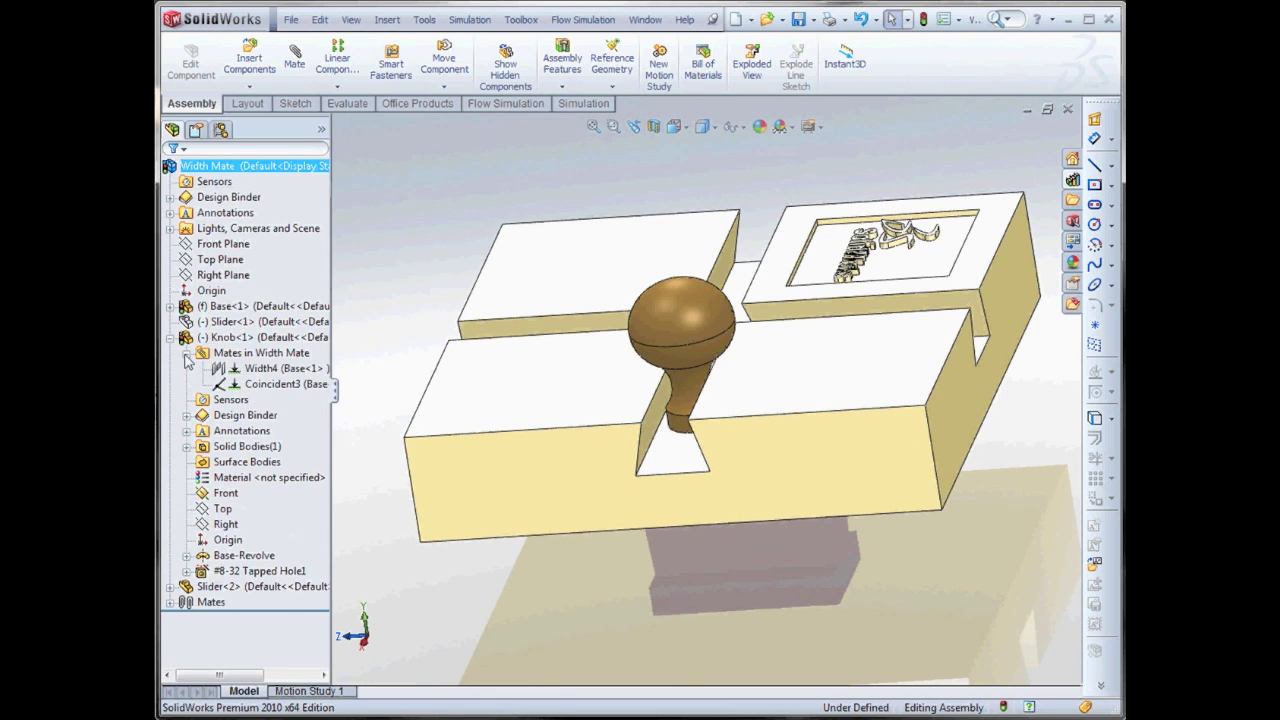
left_click(255, 370)
right_click(255, 372)
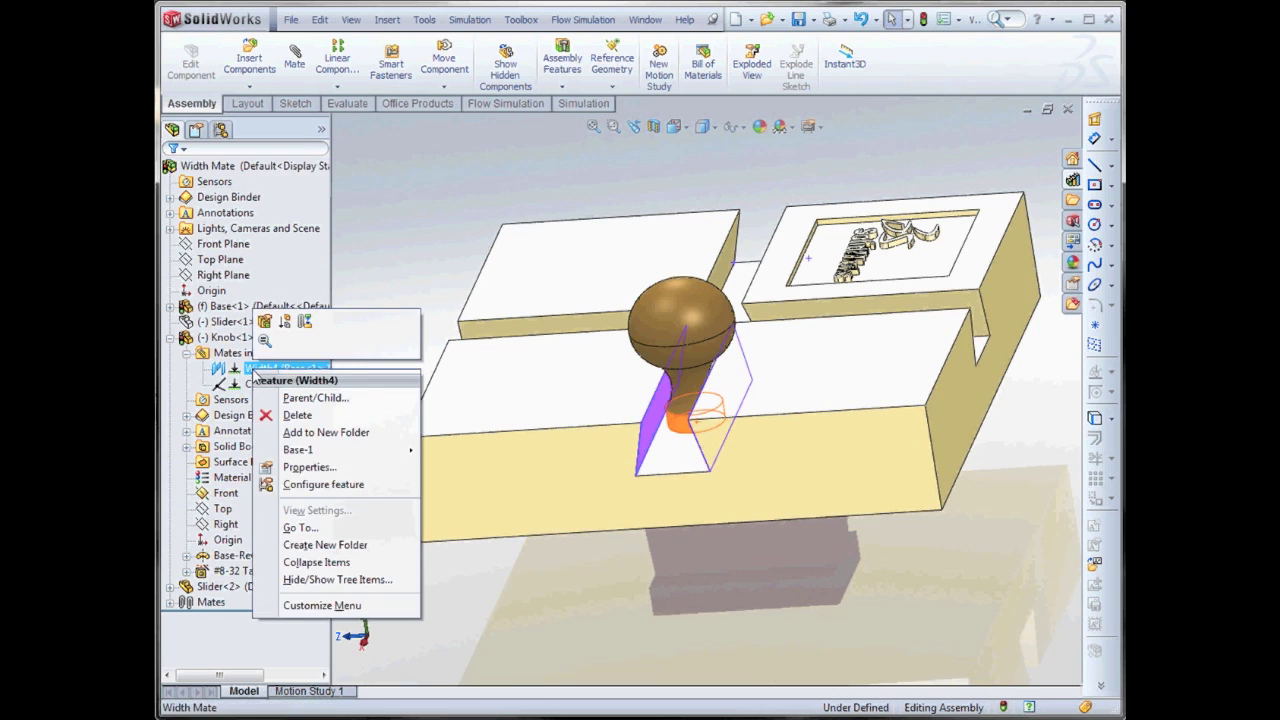
left_click(266, 326)
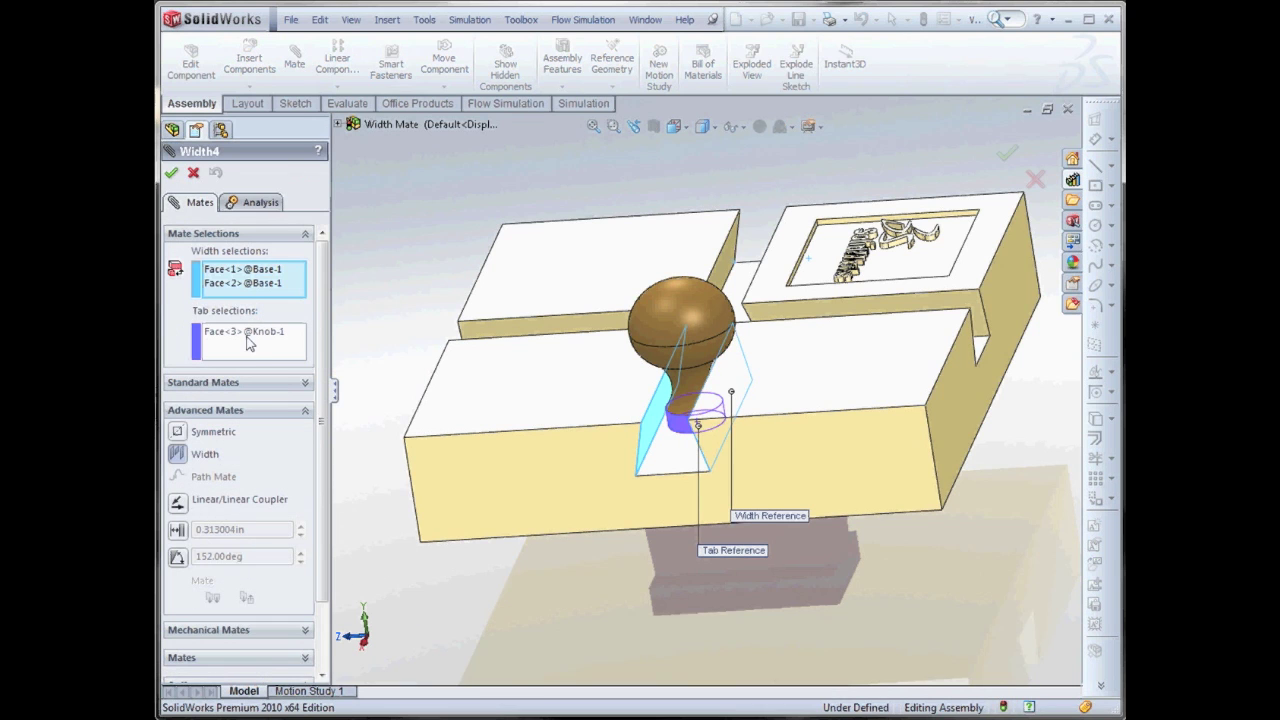
left_click(240, 342)
right_click(240, 342)
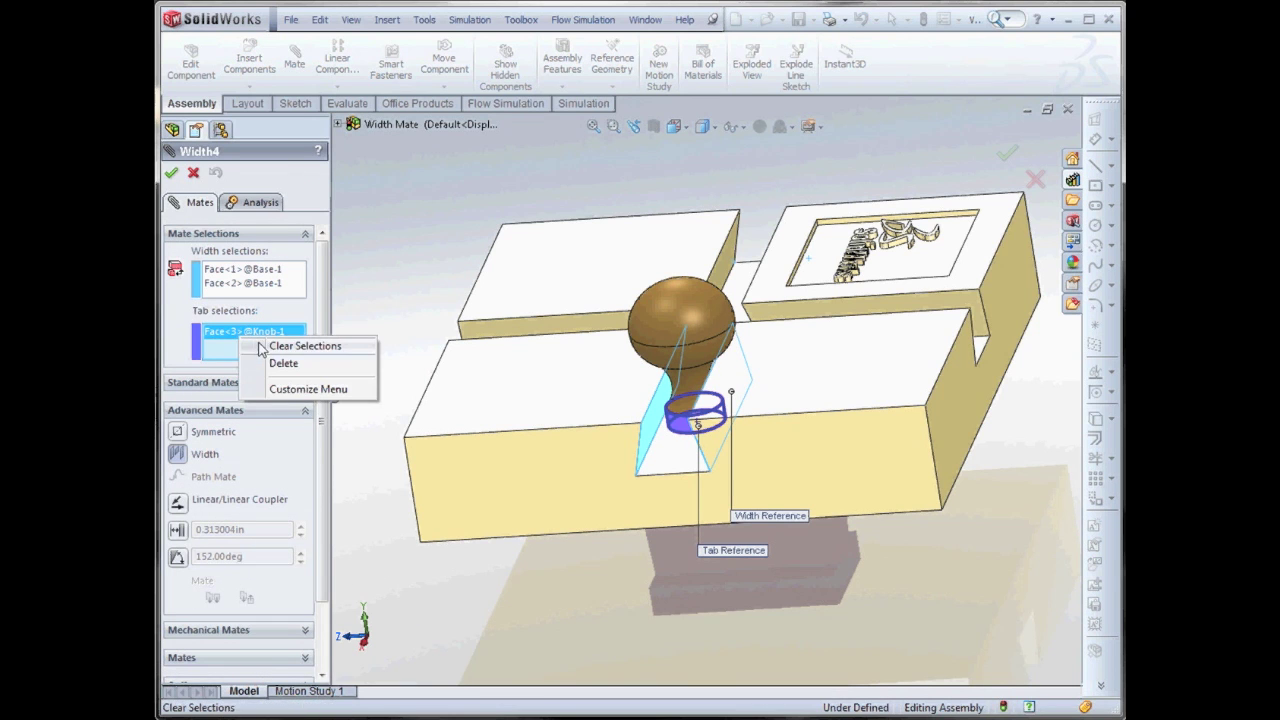
left_click(268, 346)
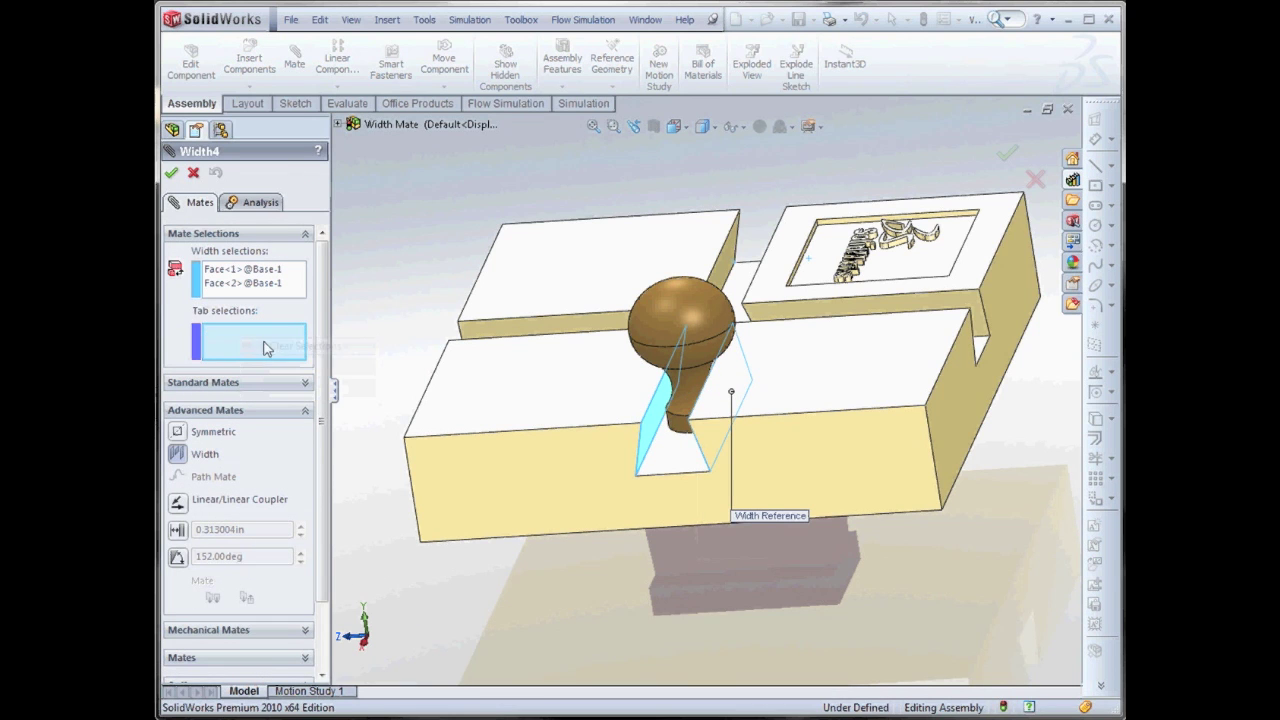
Show temporary axes, use the knob's axis as the tab selection, apply the edited Width mate and move the knob along the slot
left_click(351, 19)
left_click(376, 241)
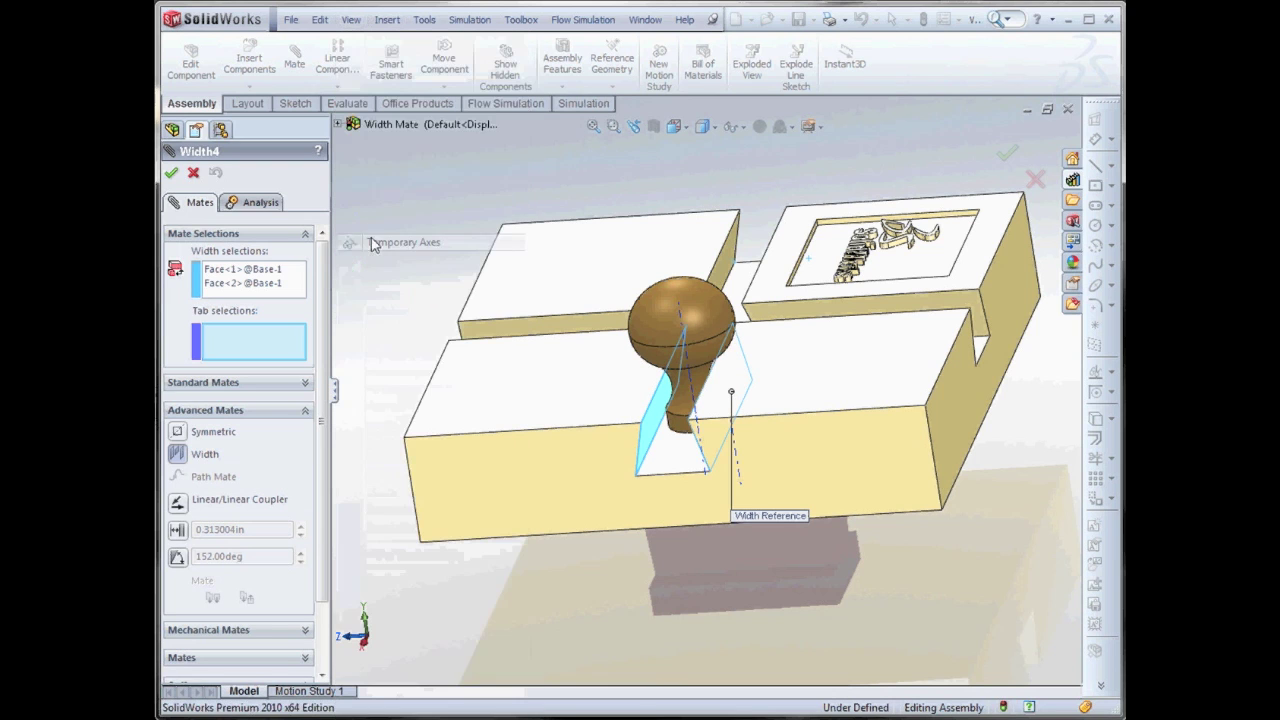
left_click(691, 376)
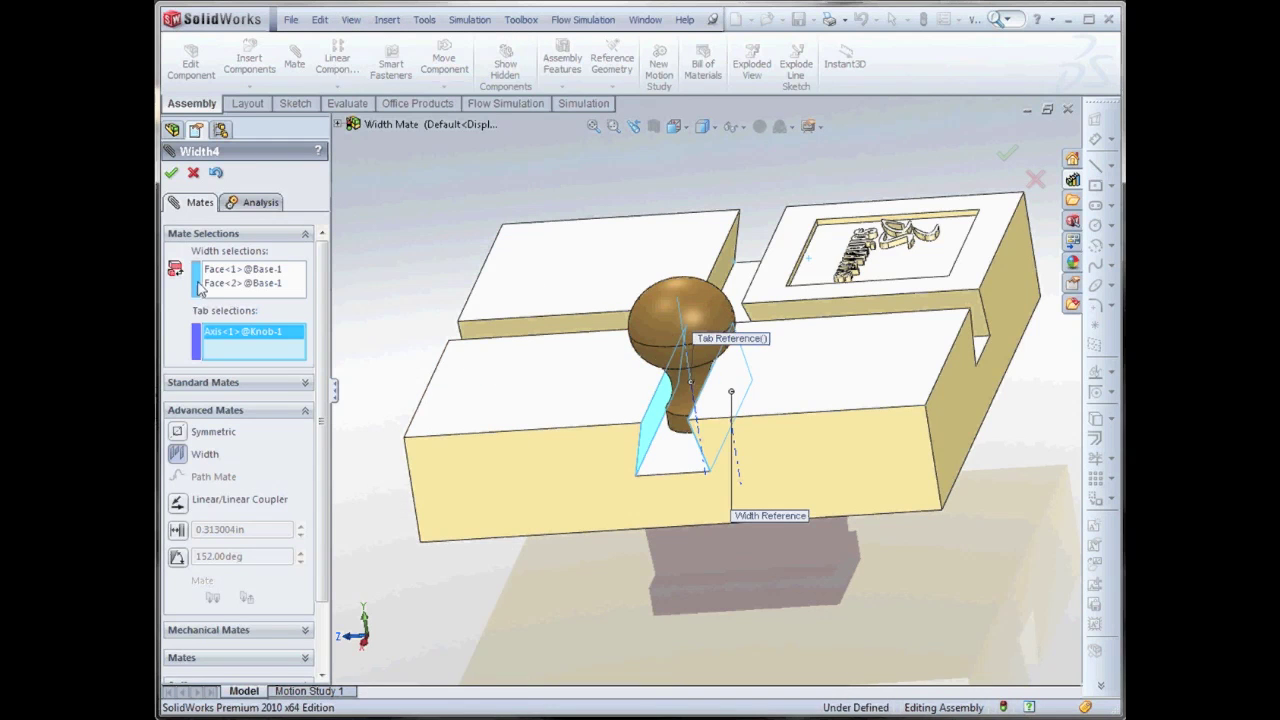
left_click(171, 172)
left_click_drag(668, 338, 705, 255)
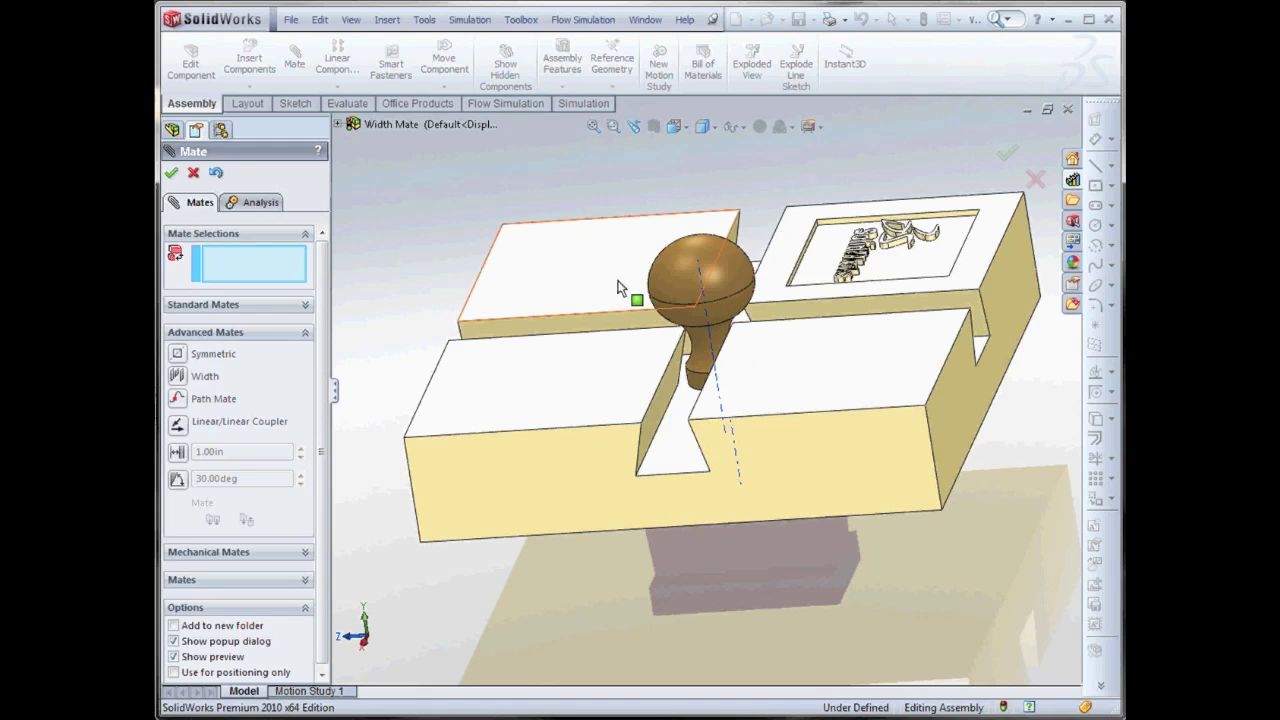
left_click(192, 173)
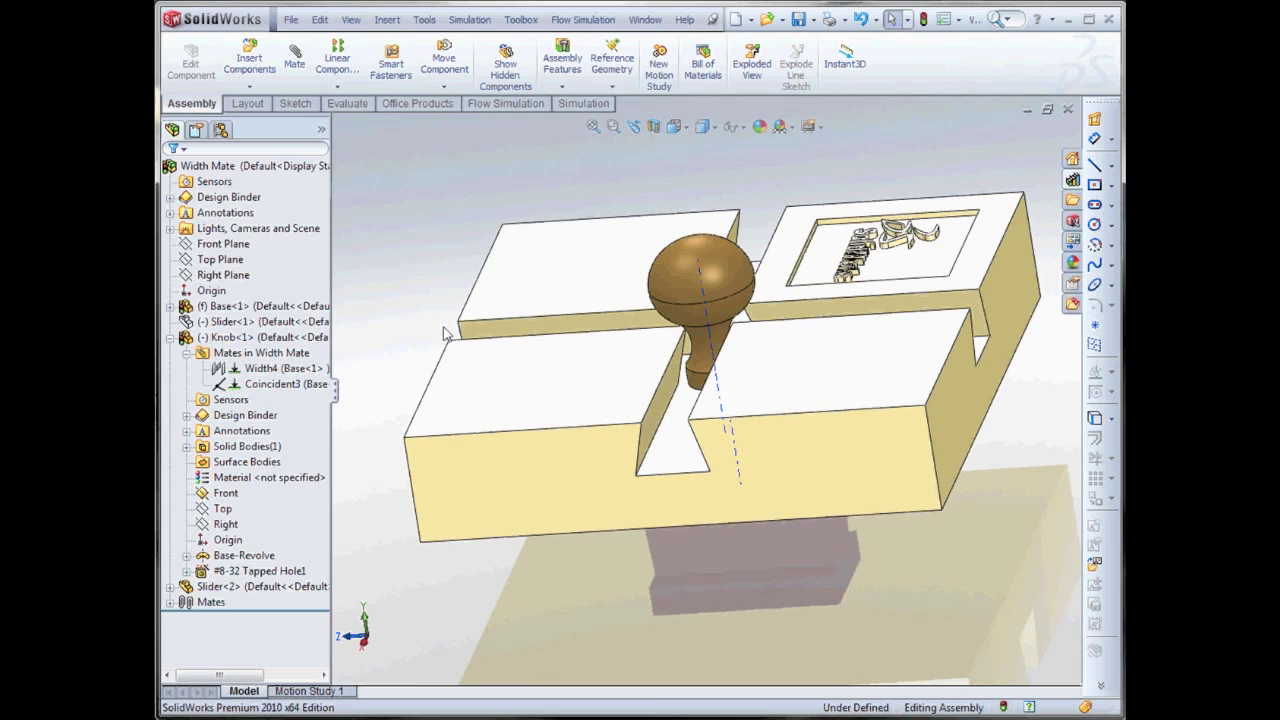